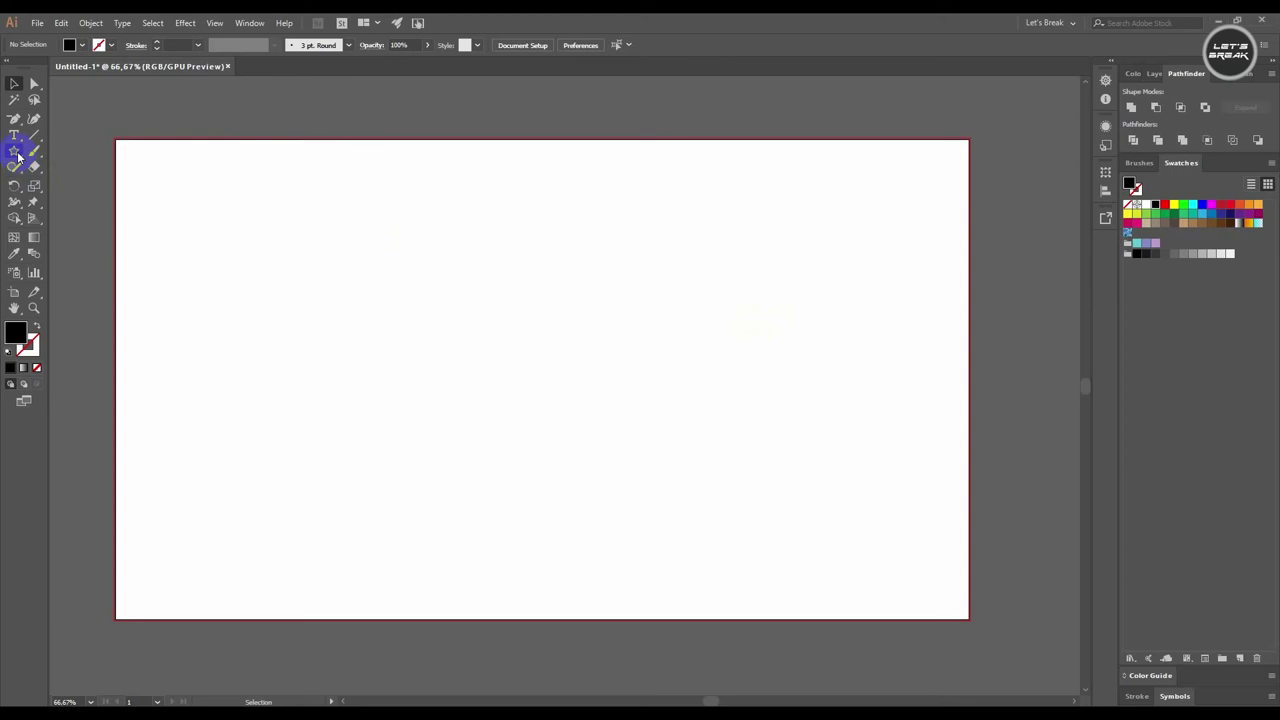
Step: Draw a black triangle on the artboard as a 3-point star
mouse_move(17, 155)
left_mouse_down()
mouse_move(59, 217)
mouse_move(80, 220)
left_mouse_up()
mouse_move(536, 375)
left_mouse_down()
mouse_move(489, 251)
mouse_move(535, 240)
mouse_move(560, 192)
left_mouse_up()
key("Up")
key("Up")
key("Up")
key("Down")
key("Down")
key("Down")
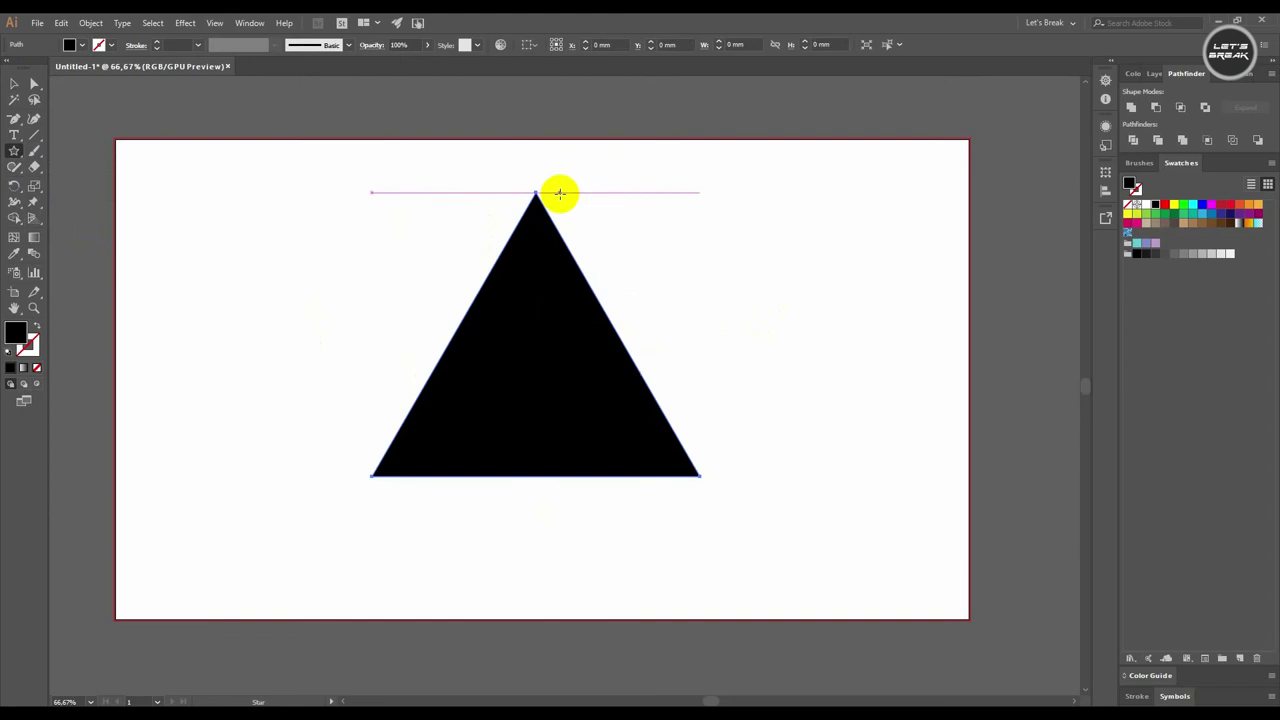
Step: Alt-drag a copy of the triangle directly below the original
left_click(10, 84)
left_click(581, 307)
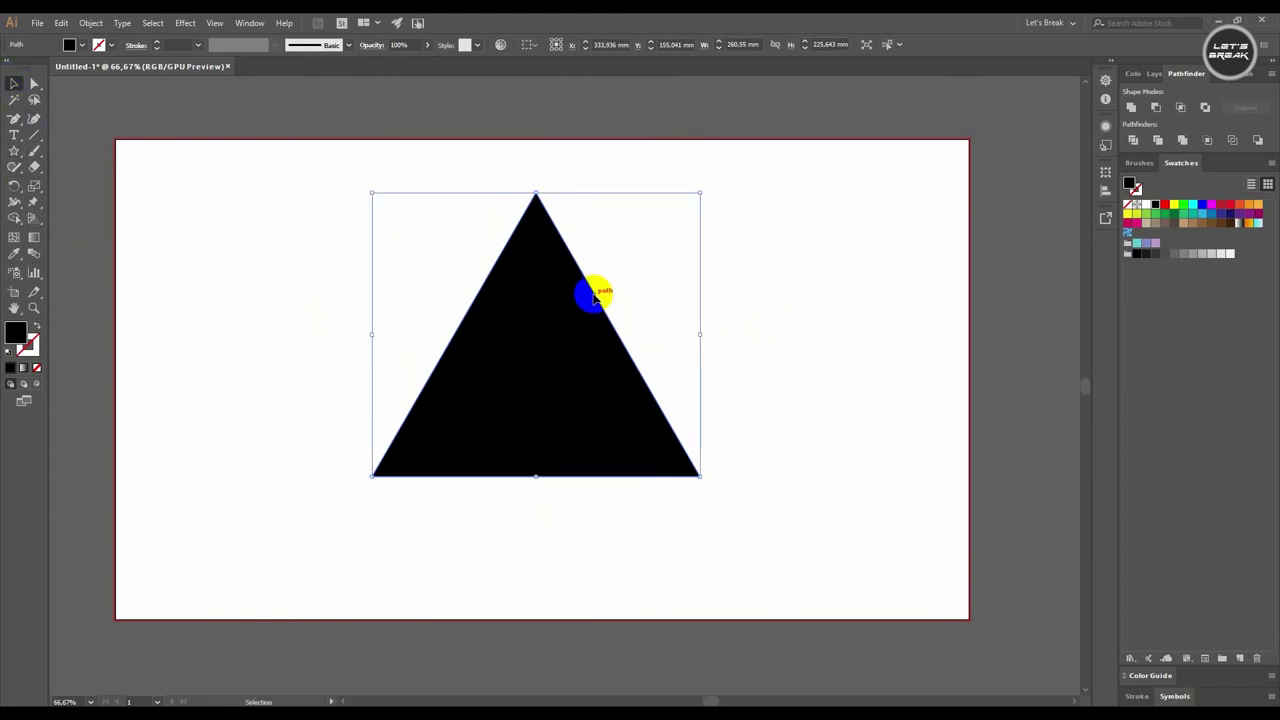
left_click_drag(594, 296, 598, 388)
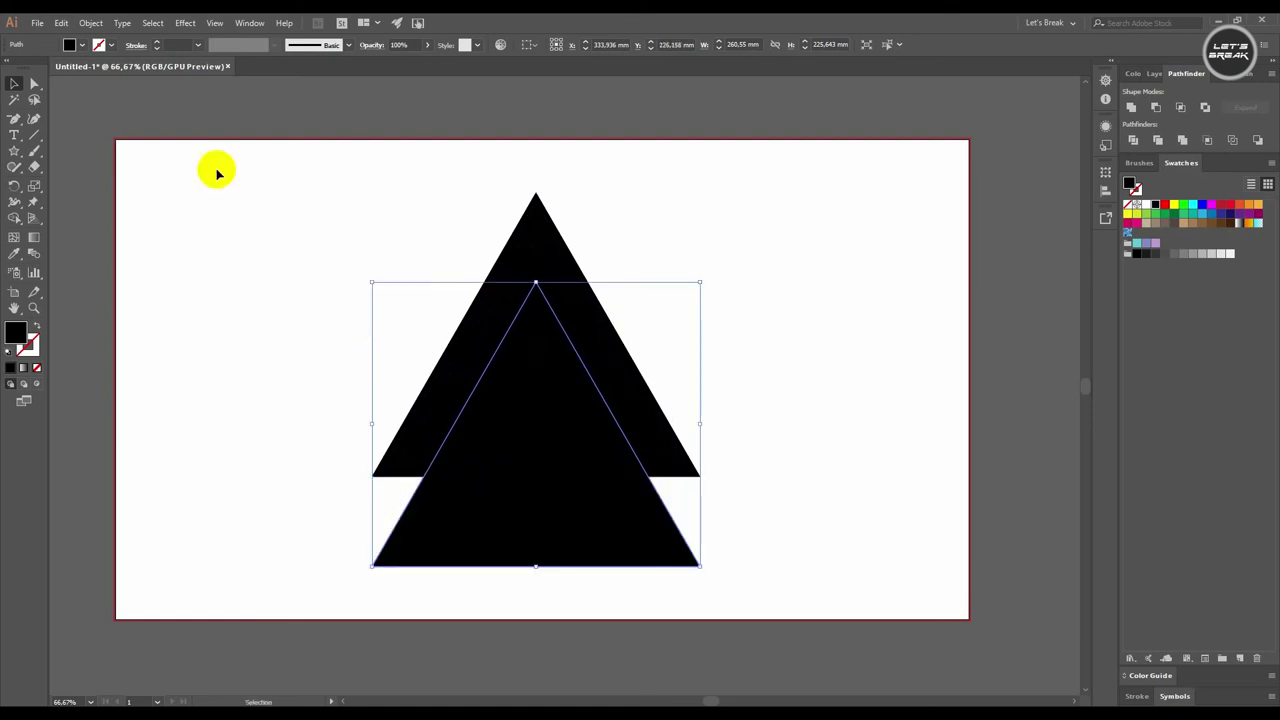
Step: Subtract the lower triangle with Minus Front and move the chevron to the artboard top
left_click(795, 237)
left_click_drag(804, 234, 481, 418)
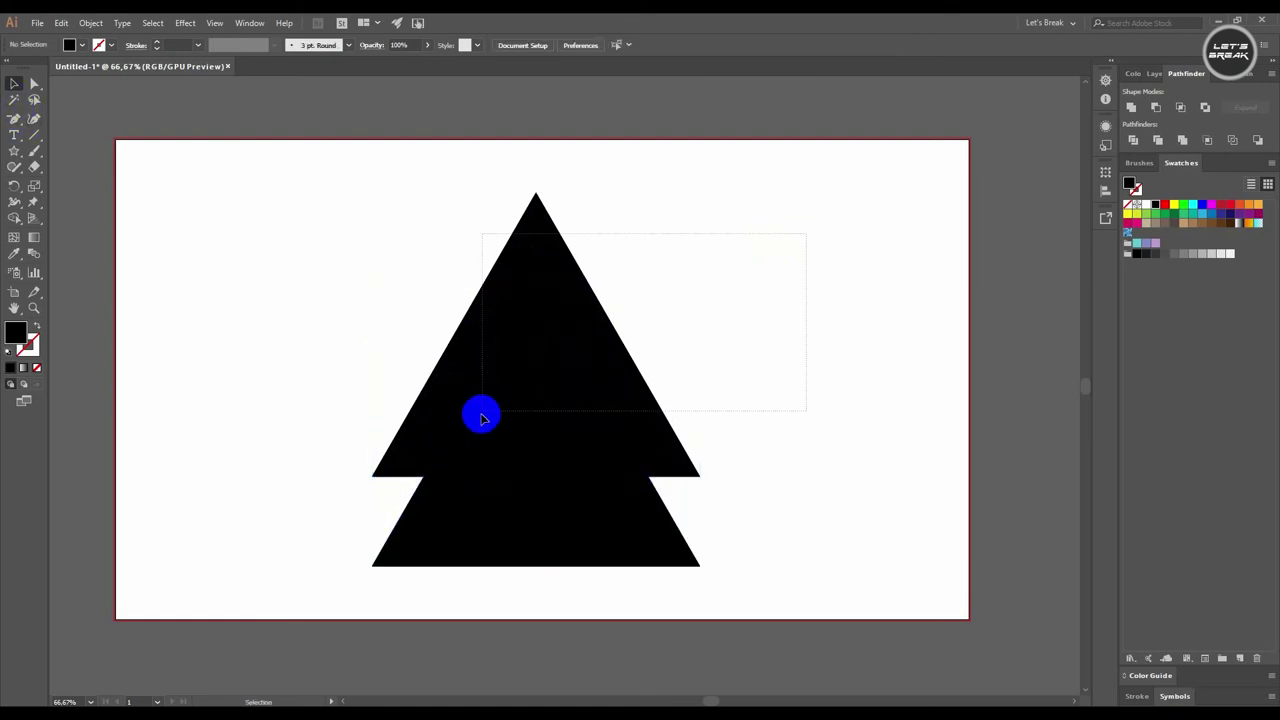
left_click(1249, 141)
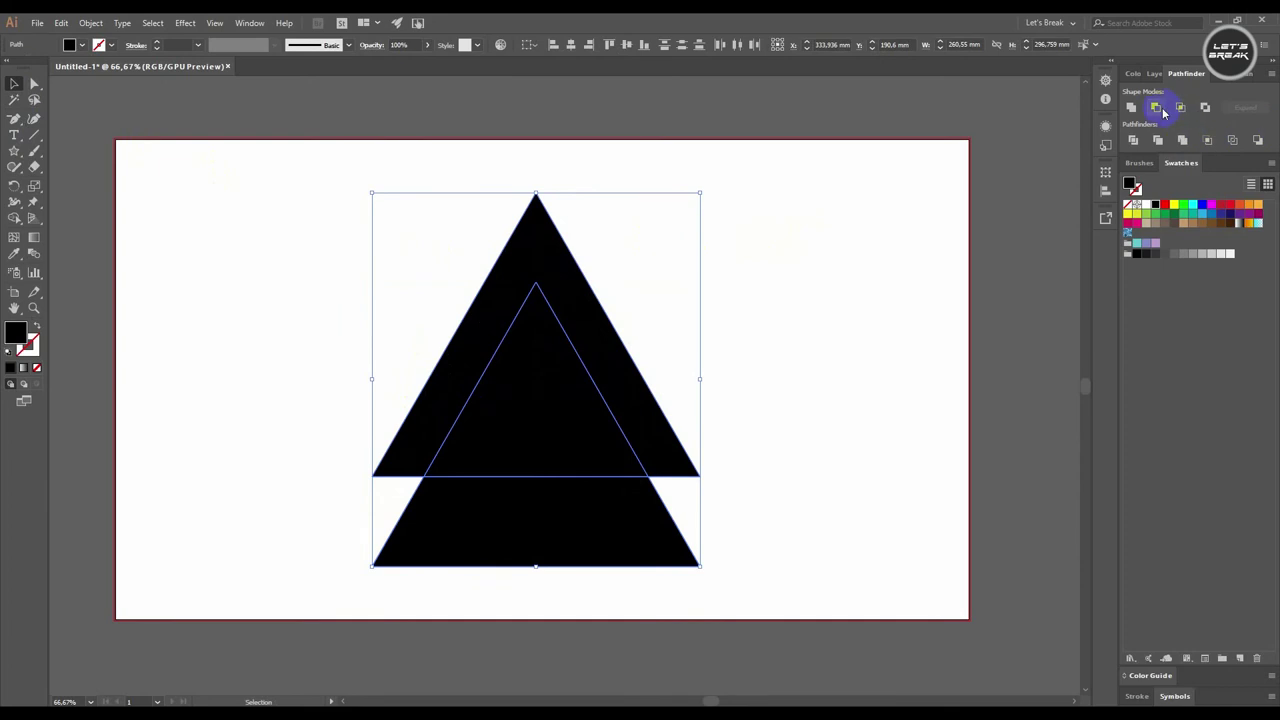
left_click(1162, 111)
left_click(820, 337)
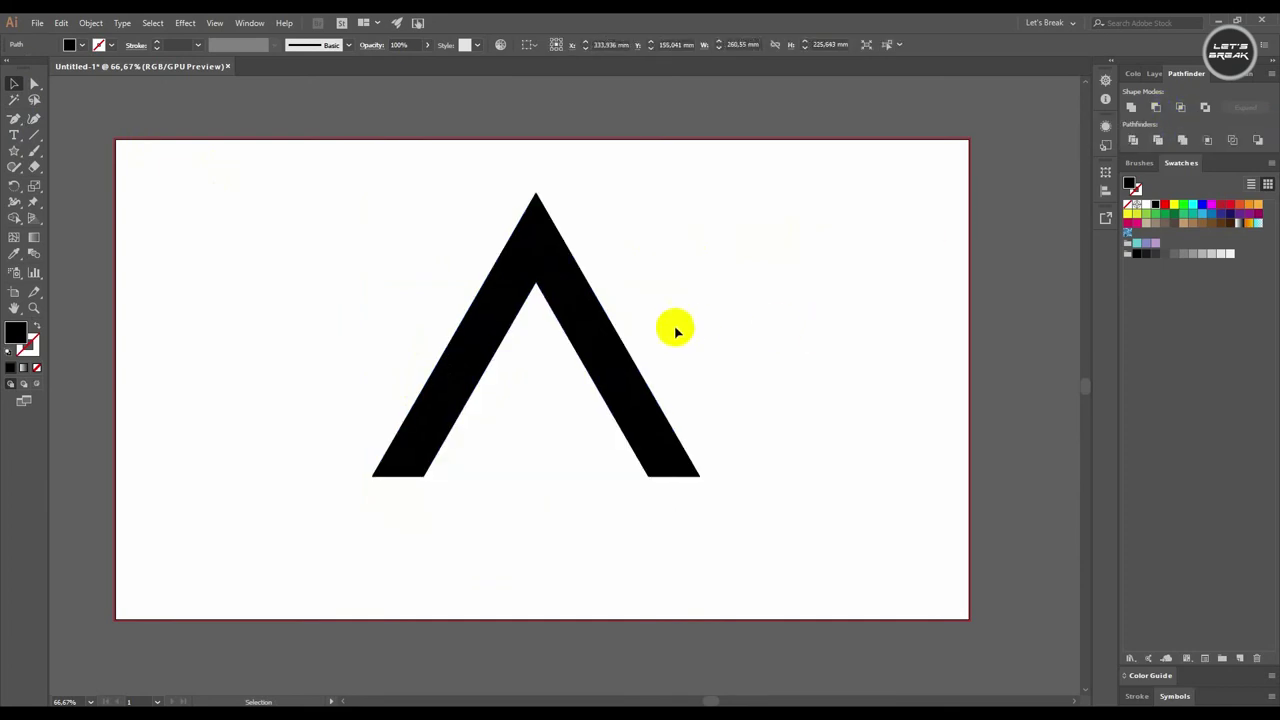
left_click_drag(602, 337, 620, 287)
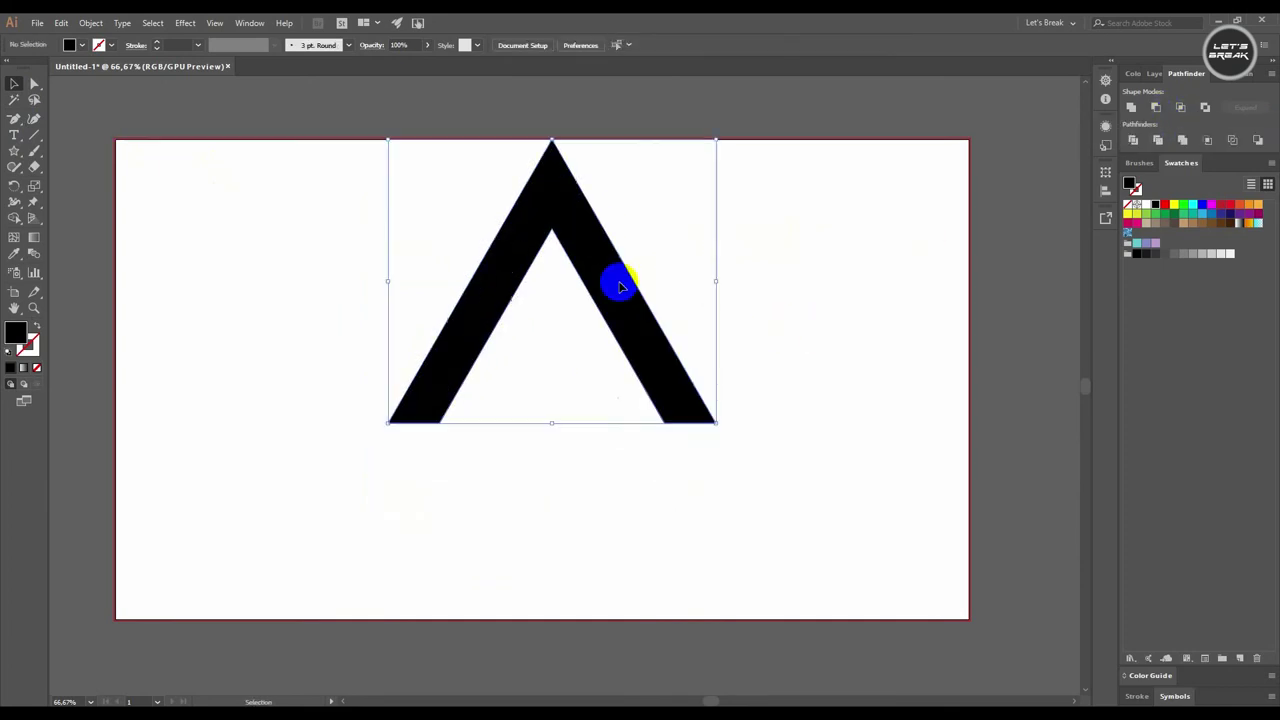
Step: Draw a black circle below the A shape with the Ellipse tool
left_click(814, 297)
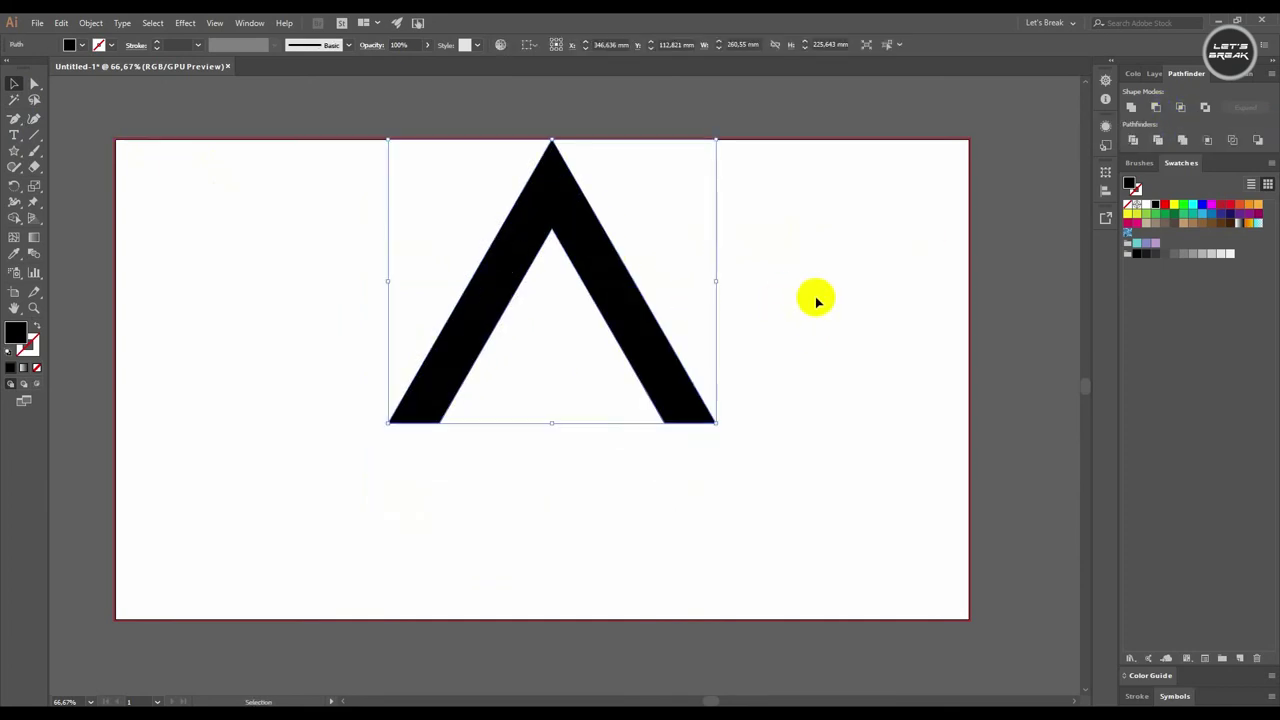
left_click(17, 152)
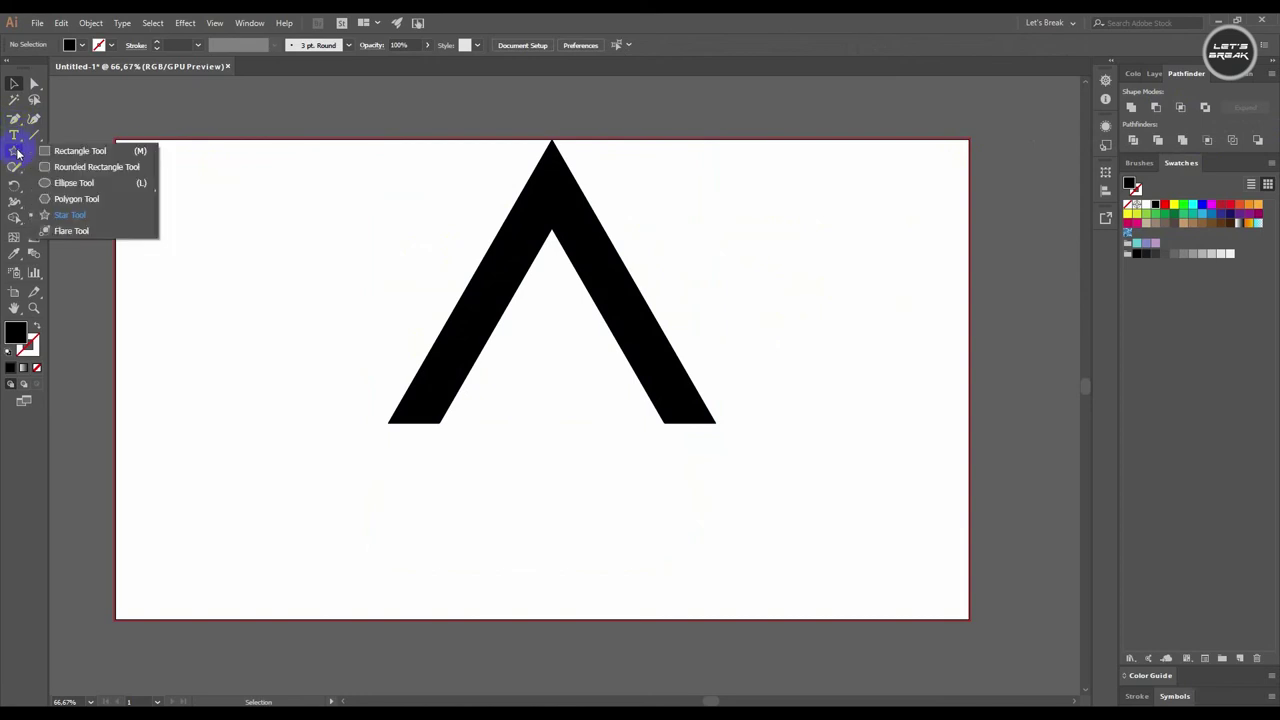
left_click(72, 185)
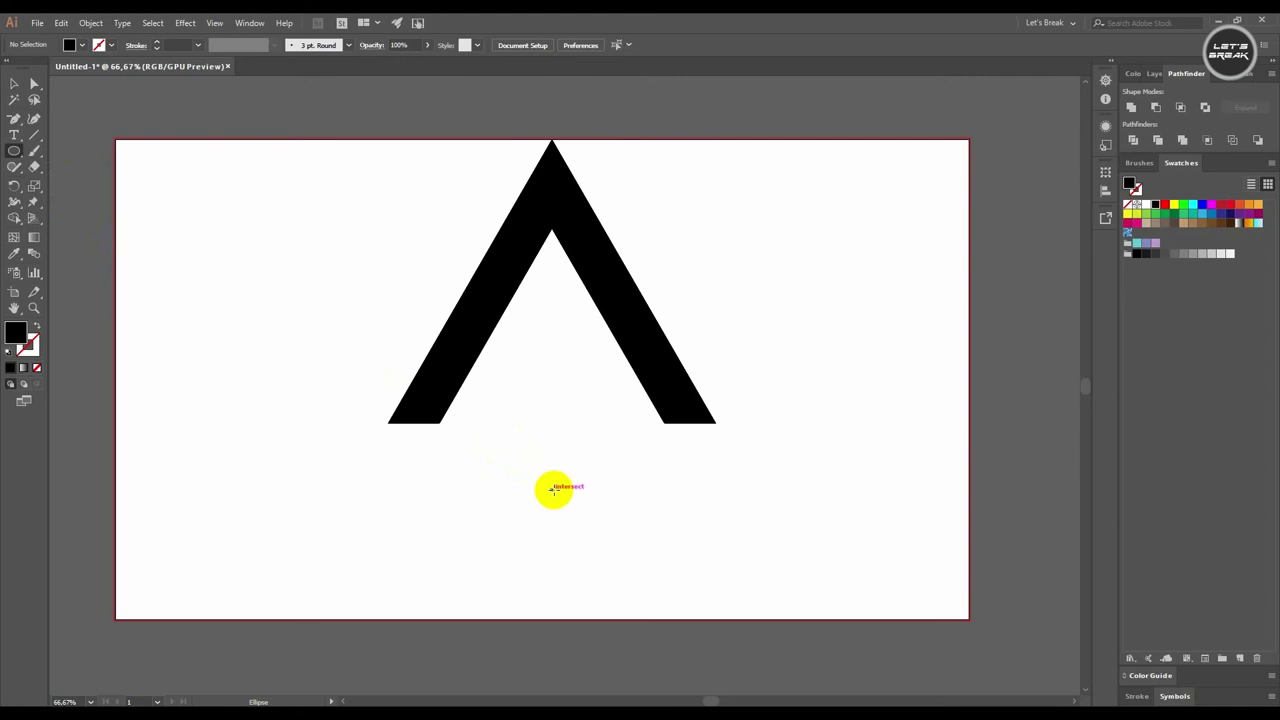
mouse_move(553, 489)
left_mouse_down()
mouse_move(692, 332)
mouse_move(726, 335)
left_mouse_up()
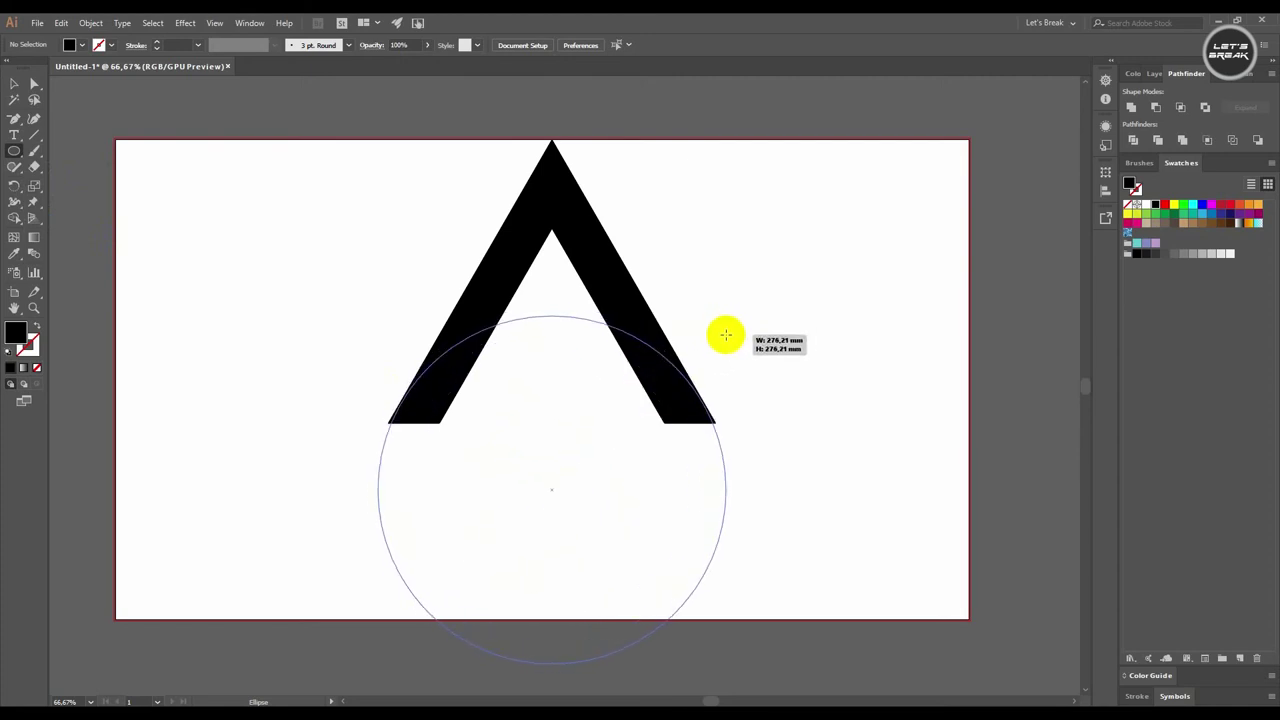
left_click_drag(726, 335, 726, 335)
Step: Enlarge the circle to about 303.8 mm, place it under the A, and make it an unfilled outline
left_click(14, 84)
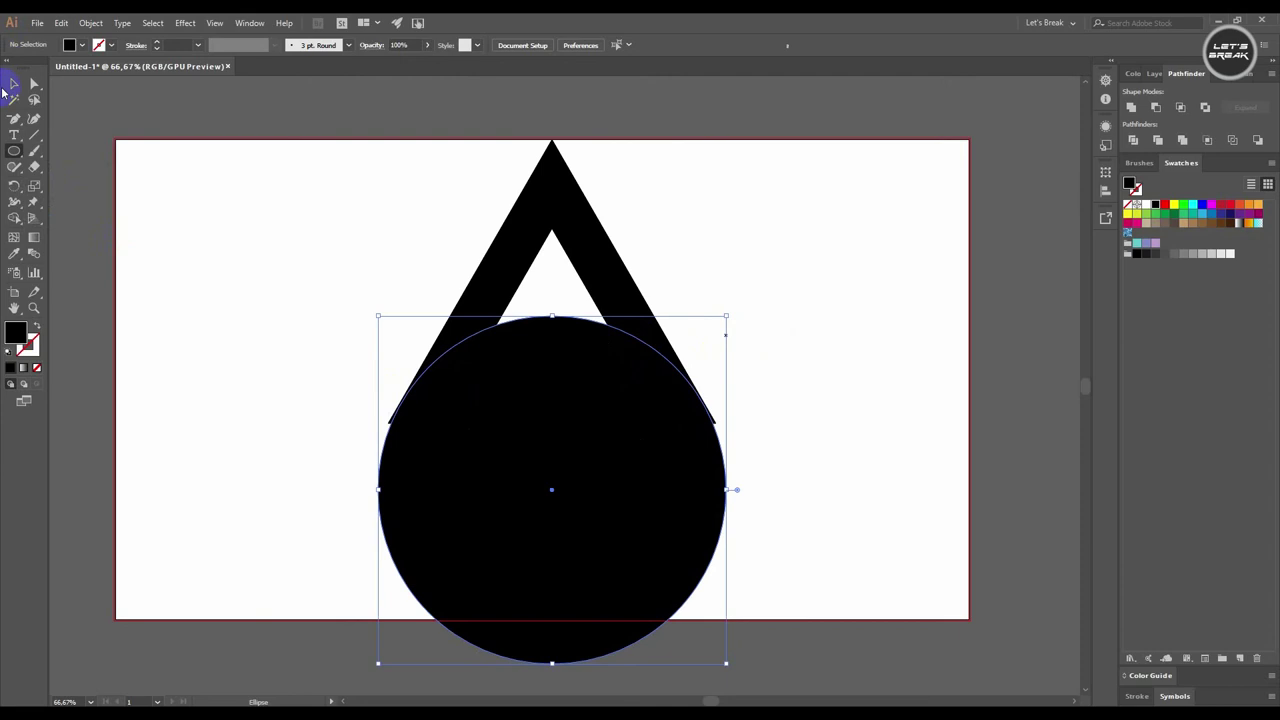
left_click(537, 330)
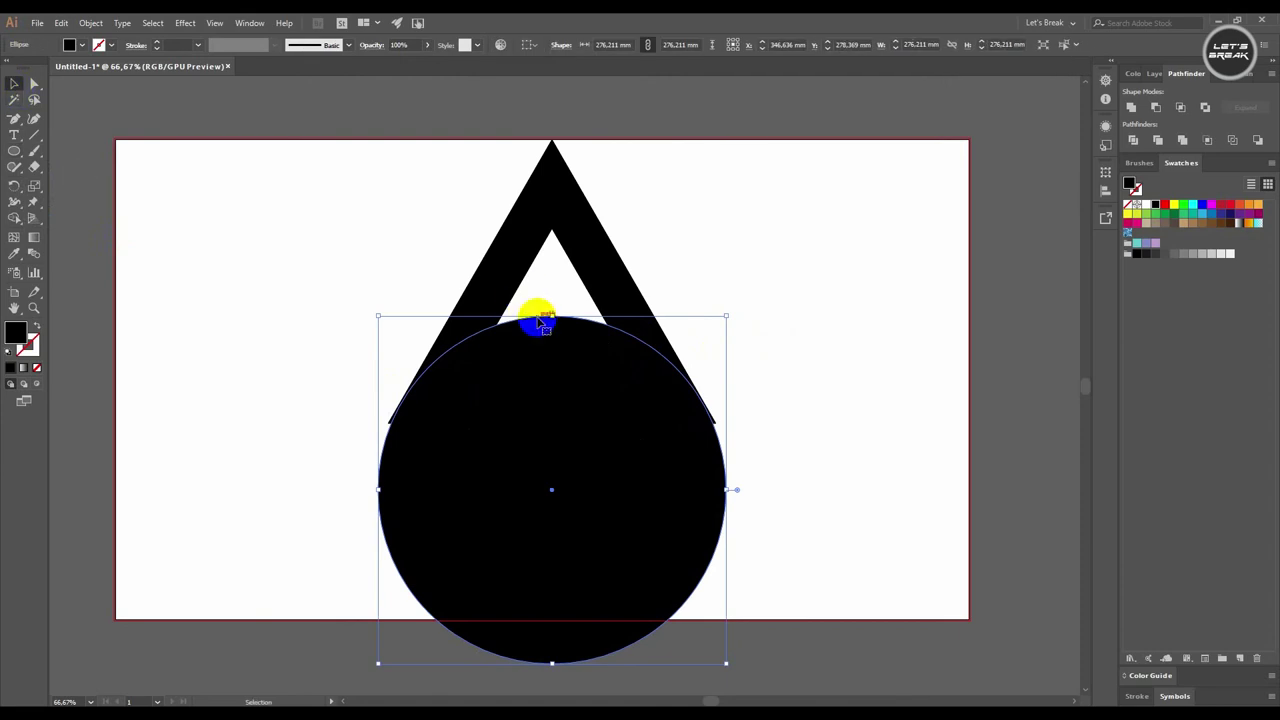
left_click_drag(541, 322, 523, 342)
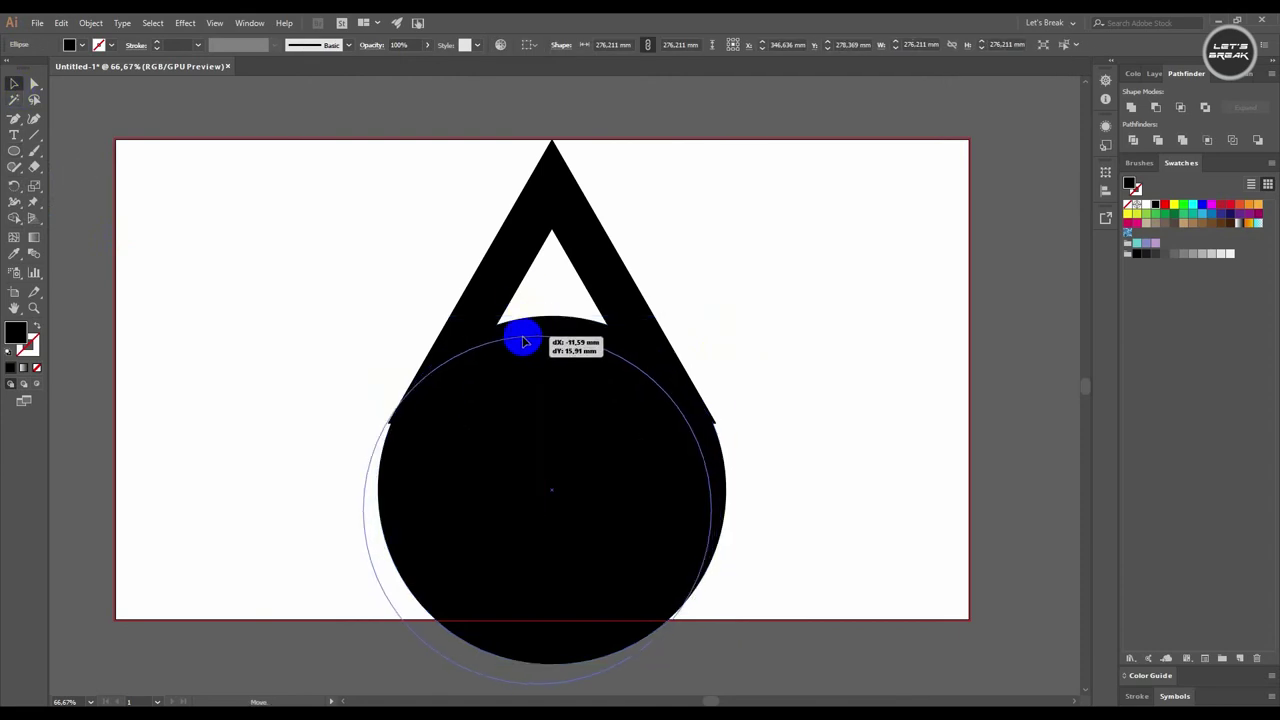
left_click_drag(523, 342, 528, 341)
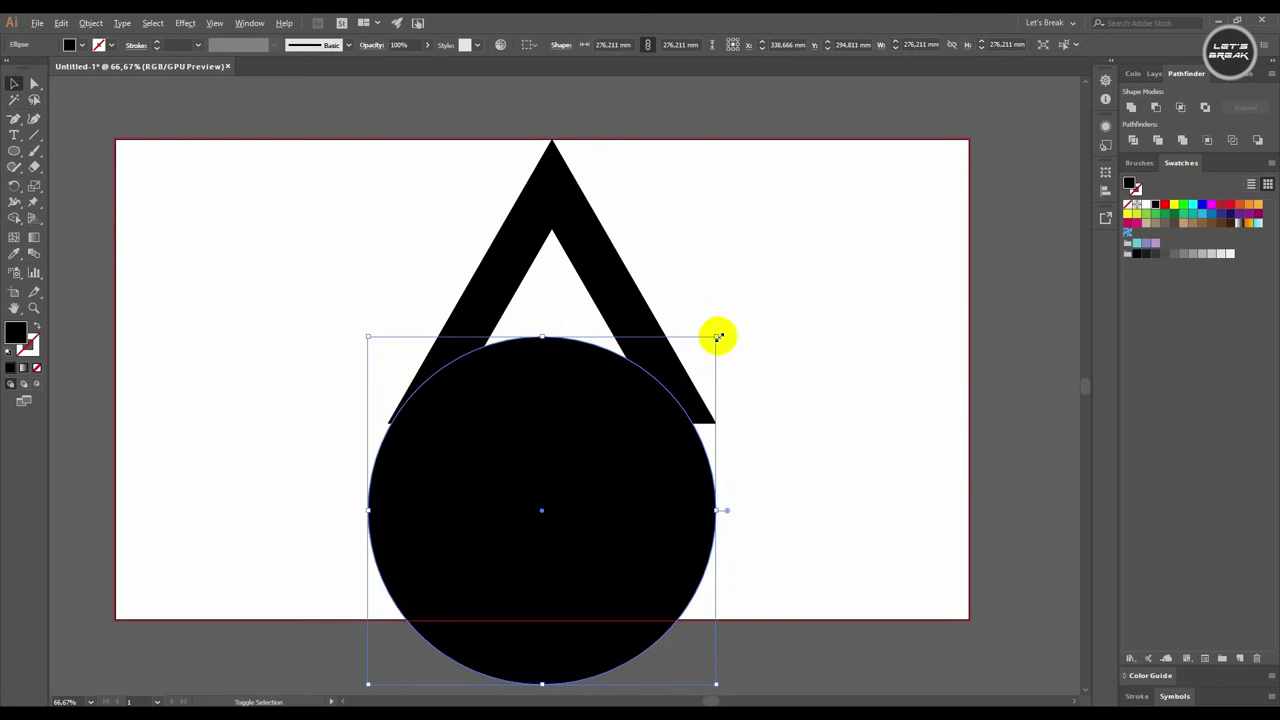
left_click_drag(717, 338, 746, 321)
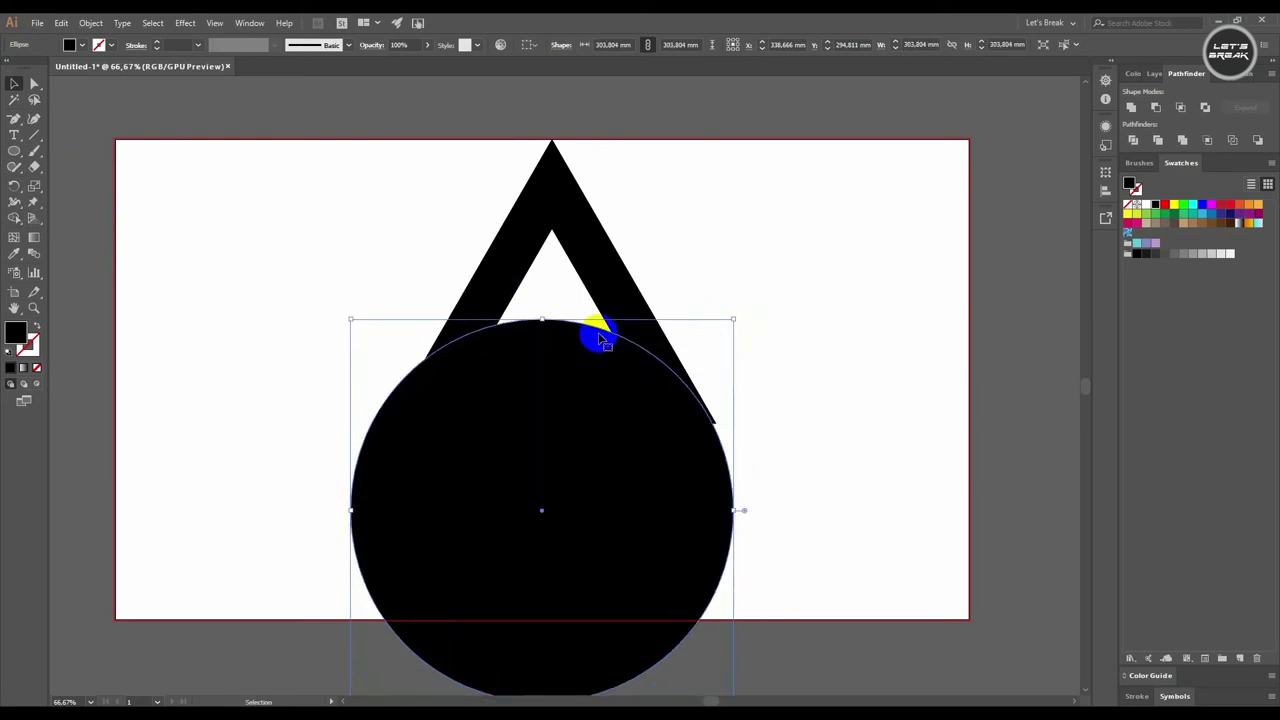
left_click_drag(598, 338, 618, 401)
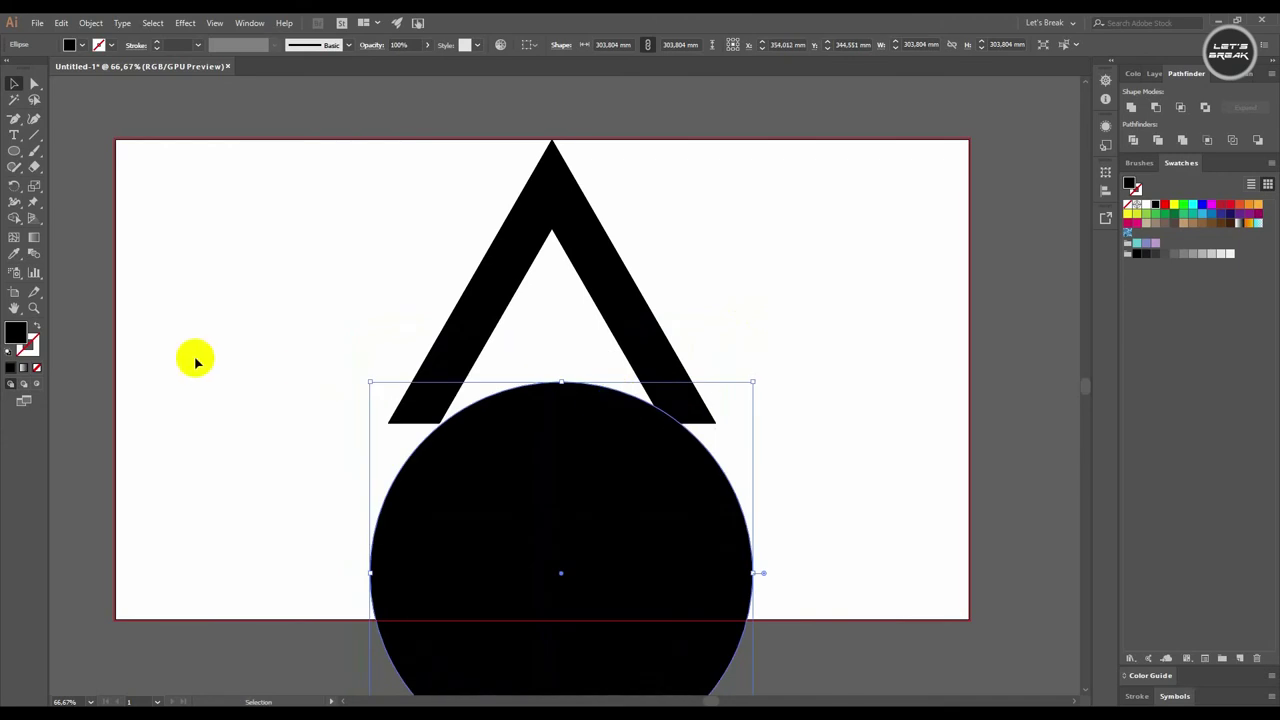
left_click(36, 328)
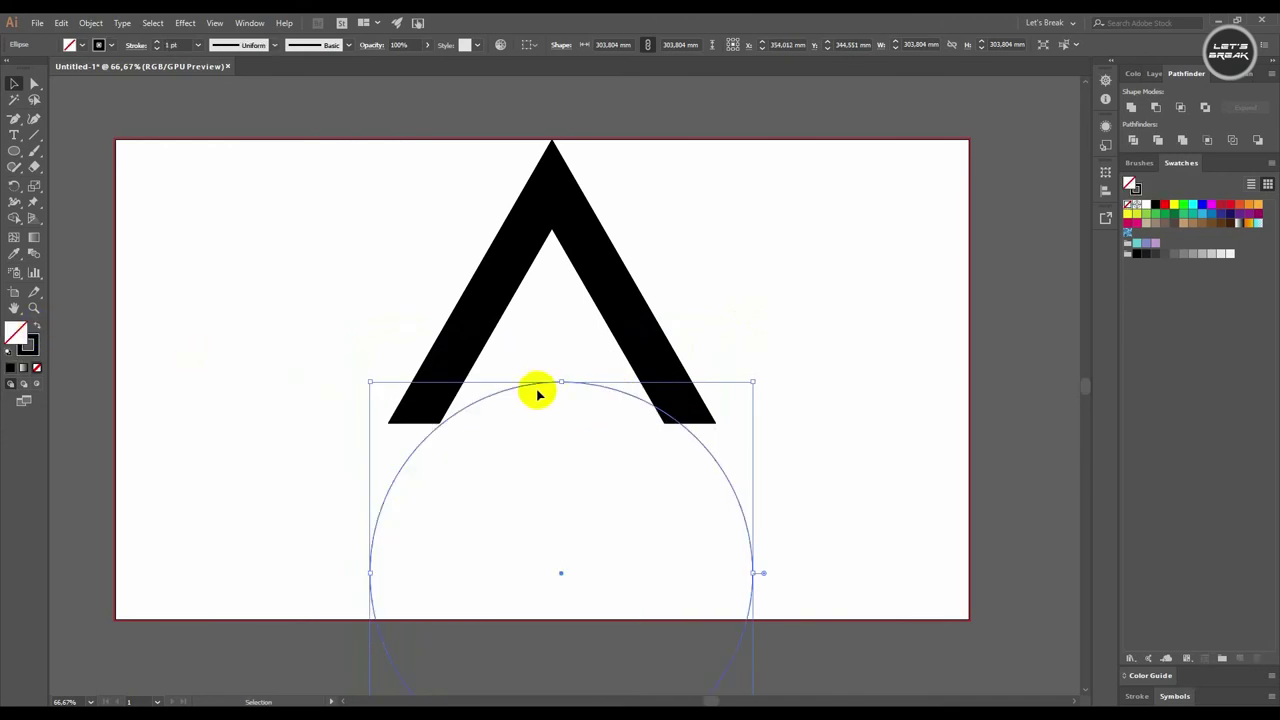
Step: Position the outlined circle so it overlaps the A shape's base
left_click_drag(595, 388, 587, 344)
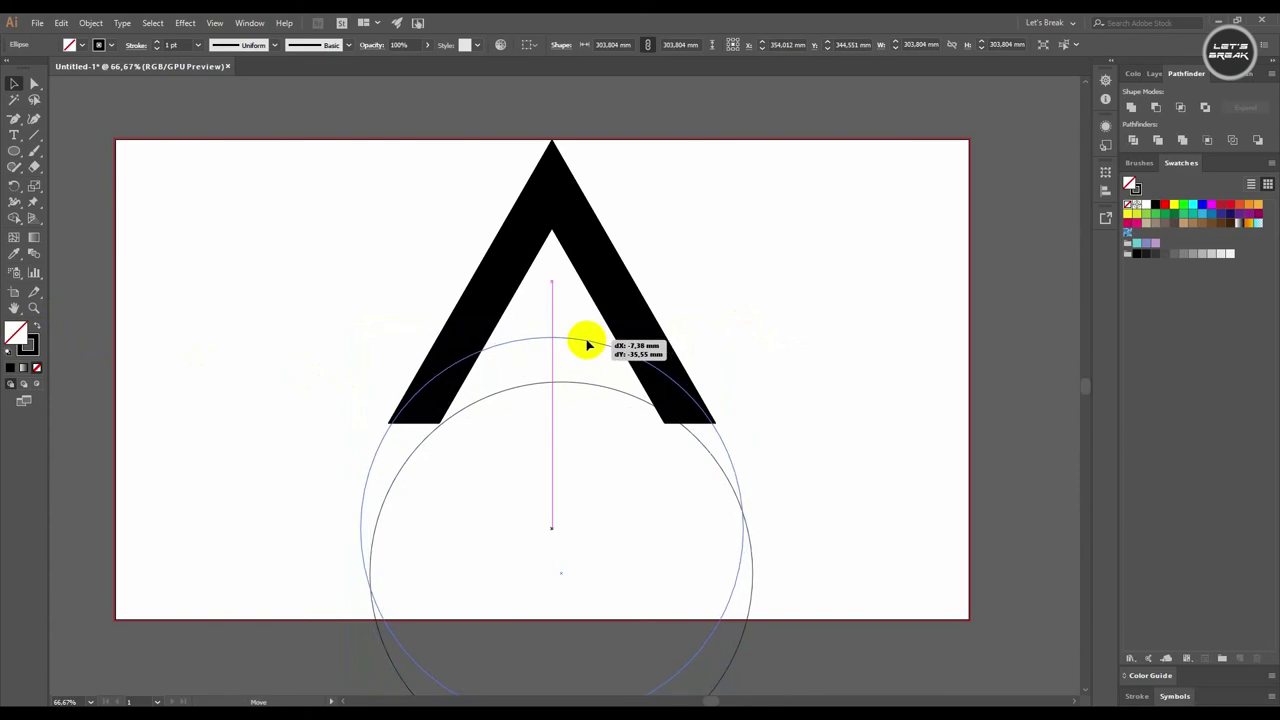
left_click_drag(587, 344, 586, 344)
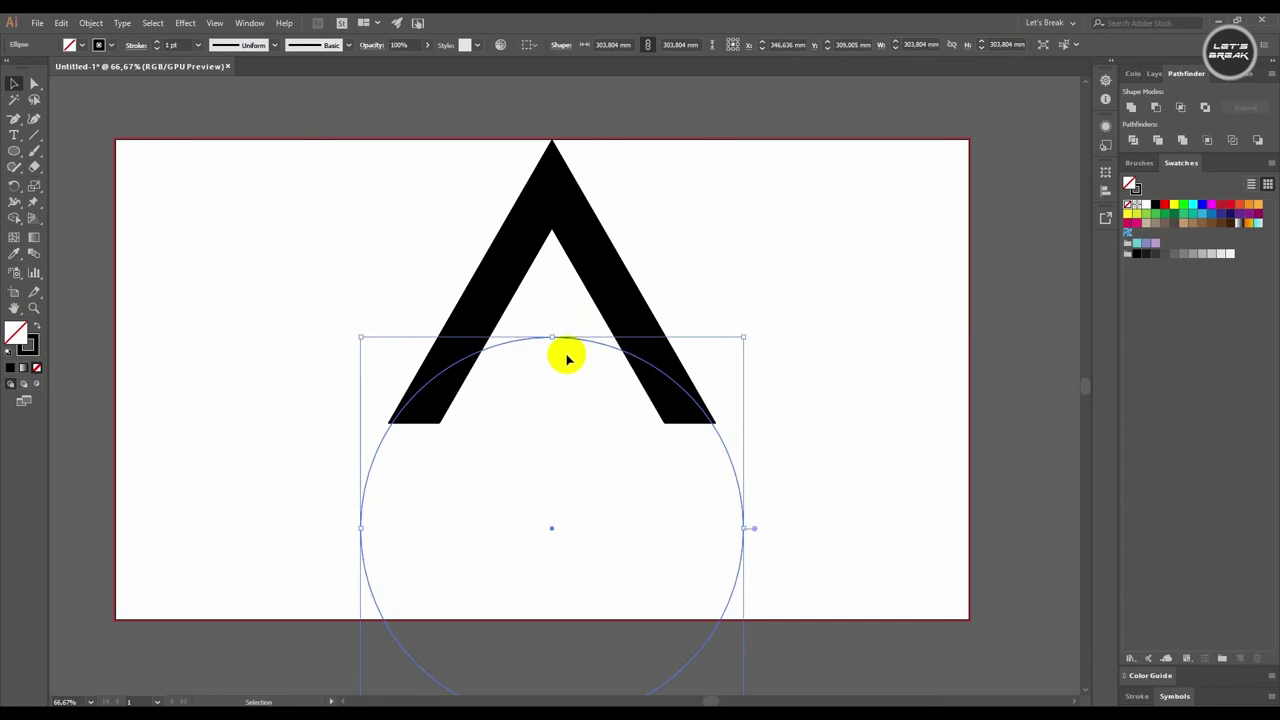
left_click(591, 246, "shift")
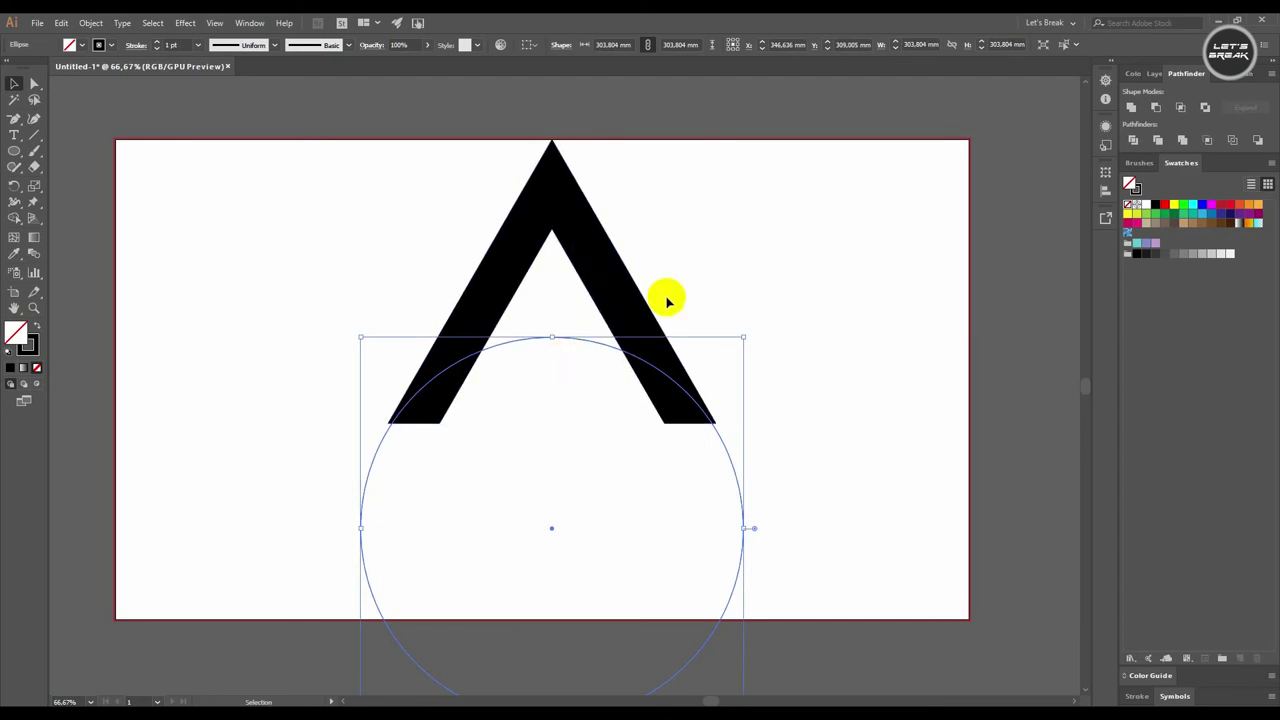
left_click(622, 352, "shift")
left_click_drag(623, 353, 624, 341)
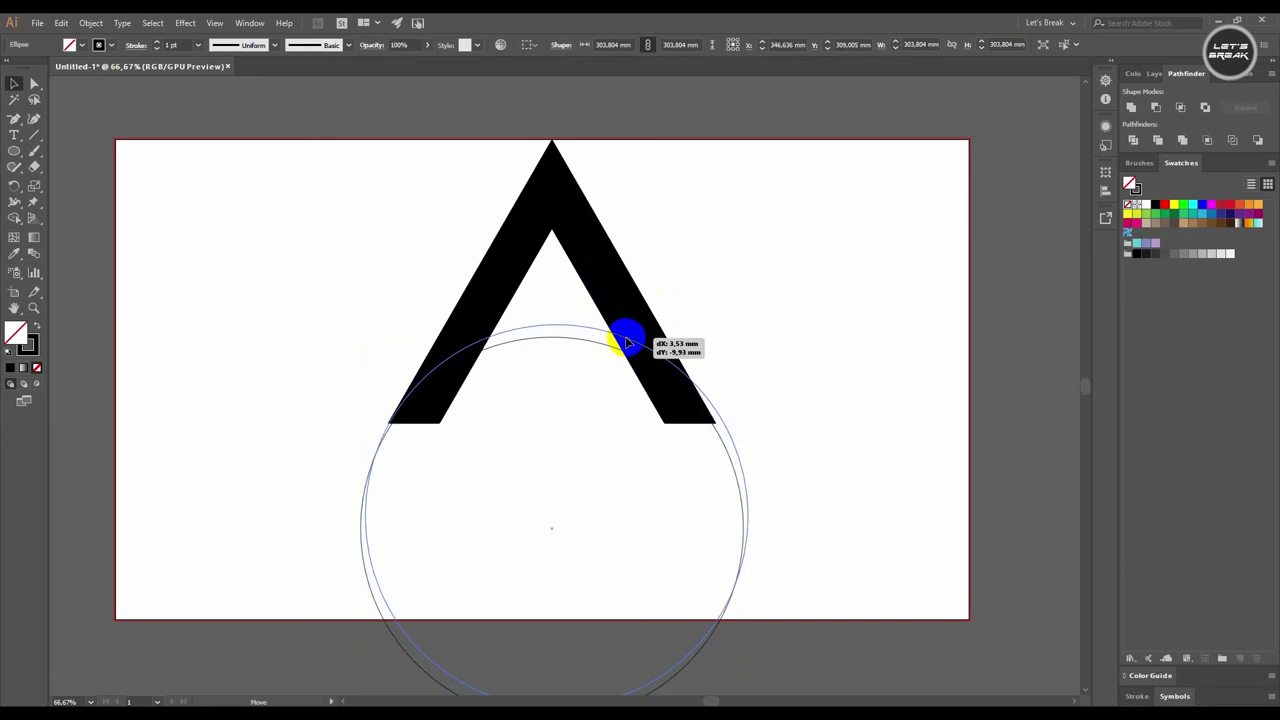
left_click_drag(624, 341, 626, 347)
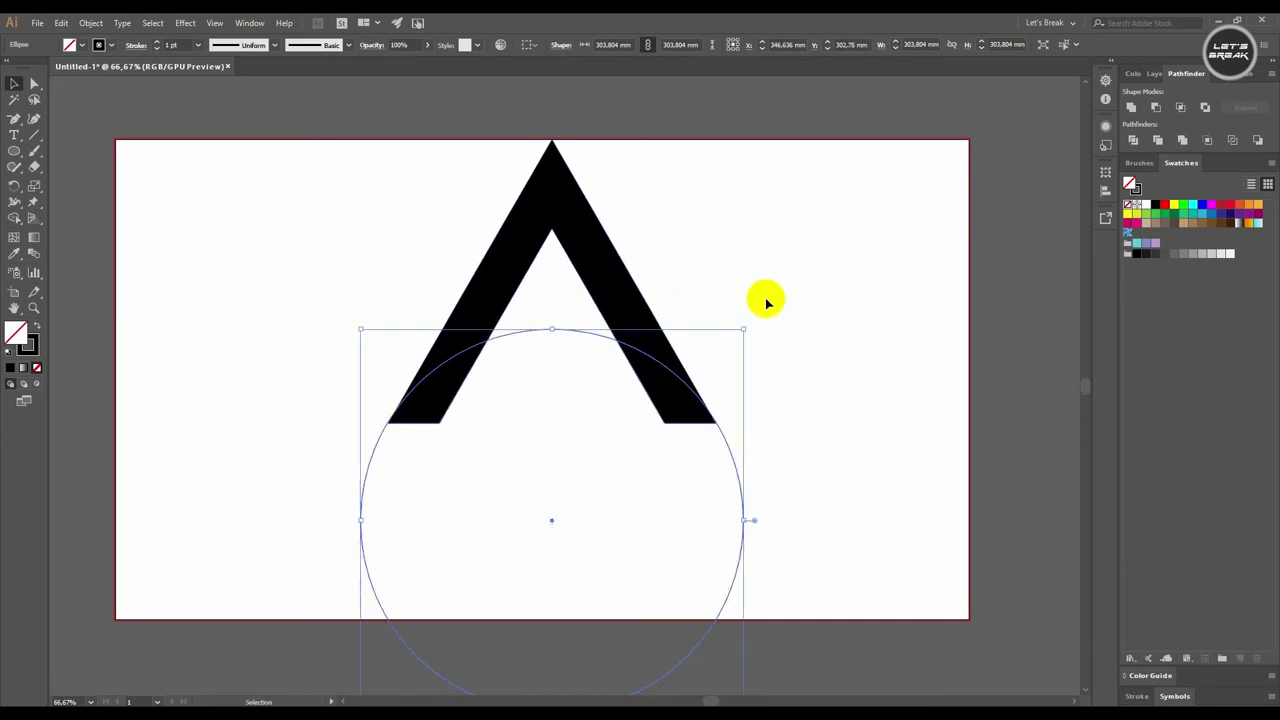
left_click(784, 278)
left_click(88, 231)
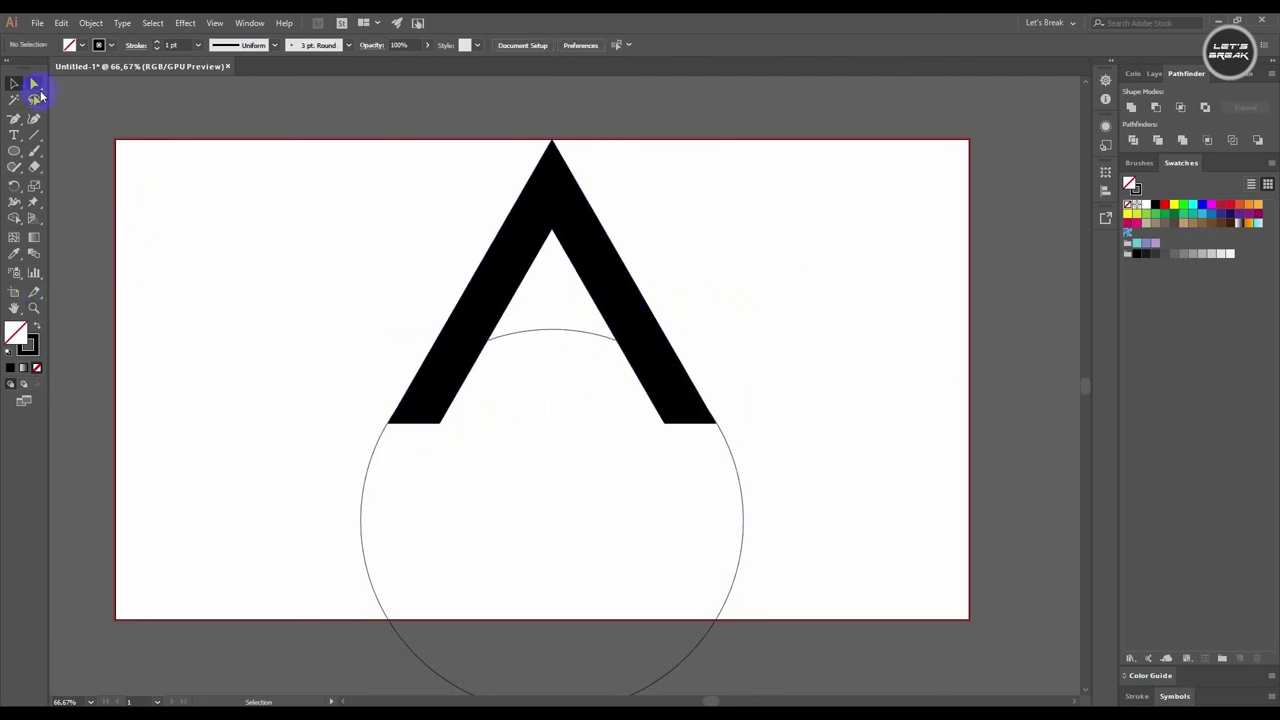
Step: Subtract the circle from the A using Pathfinder Minus Front
left_click(414, 517)
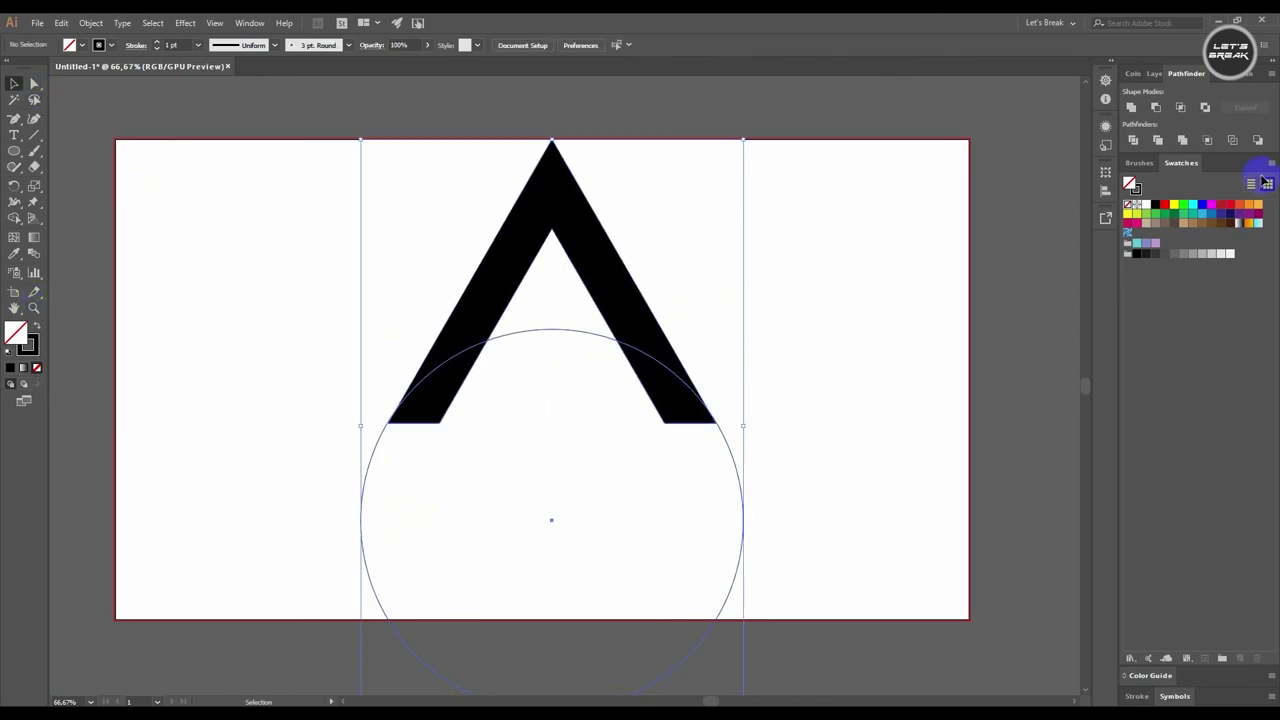
left_click(1157, 108)
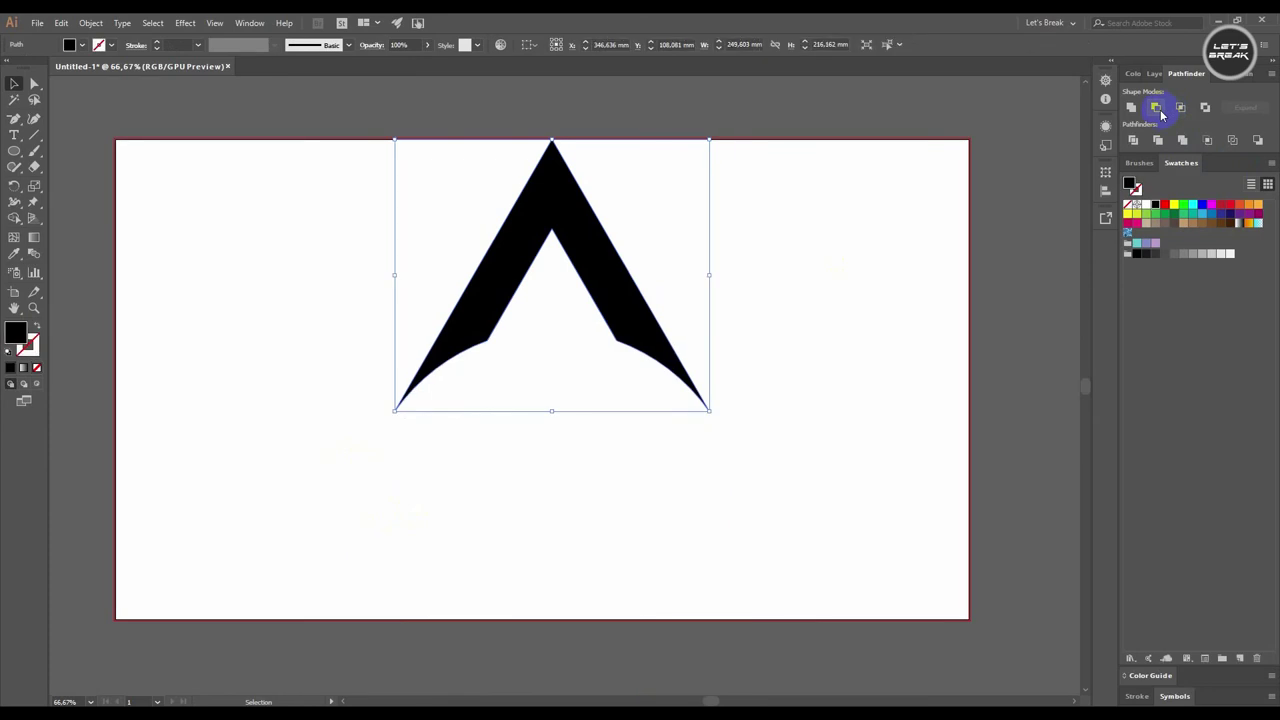
left_click(879, 375)
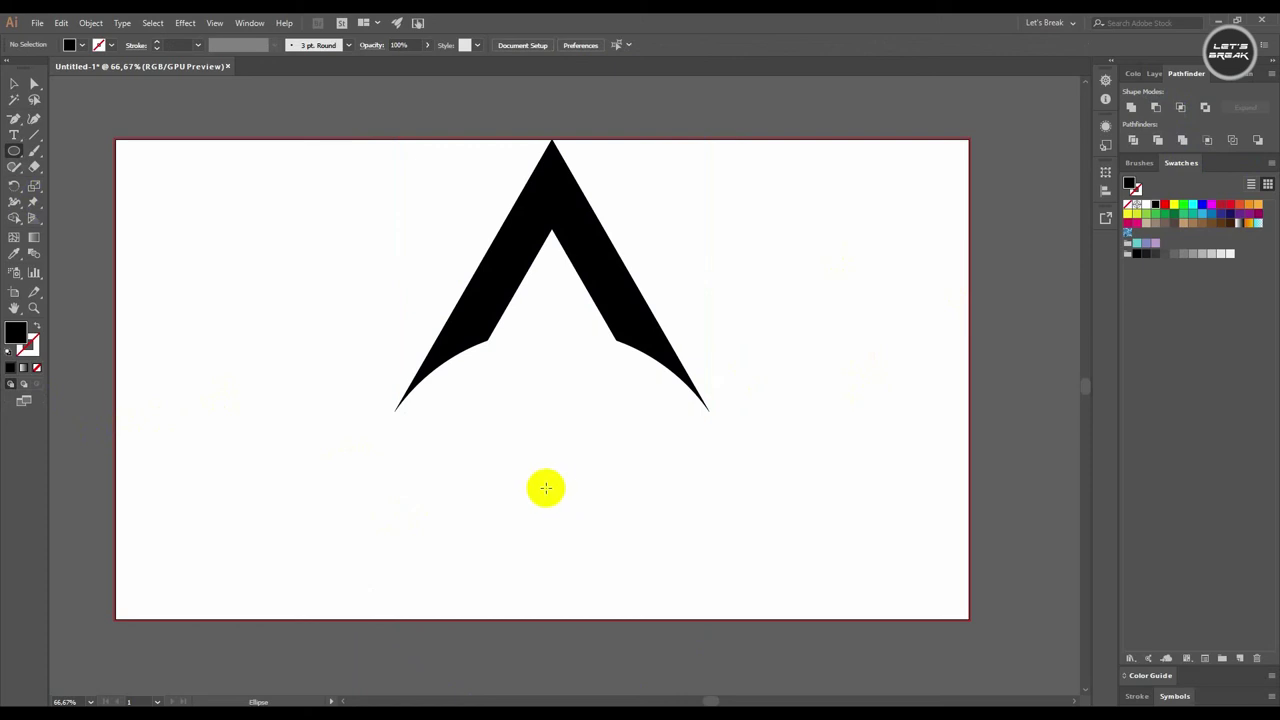
Step: Draw a large black circle below the A, duplicate it lower, and move the original onto the copy
left_click_drag(551, 489, 720, 369)
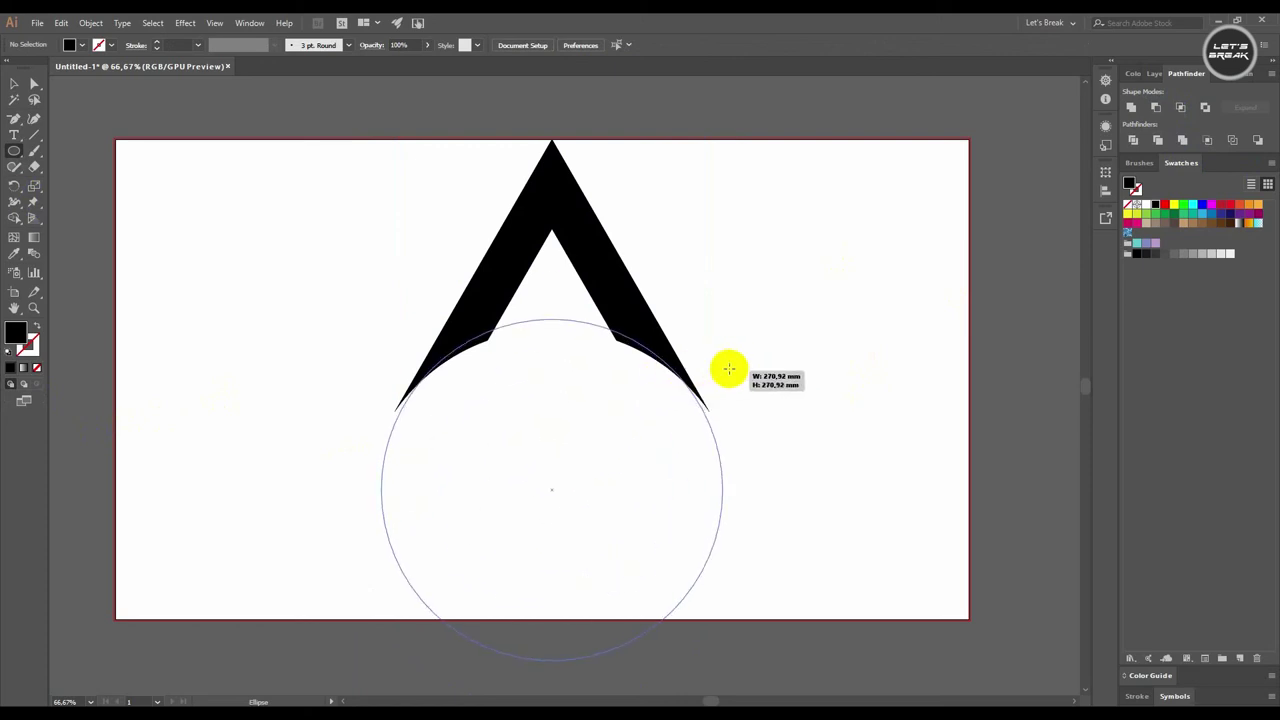
left_click_drag(720, 369, 697, 358)
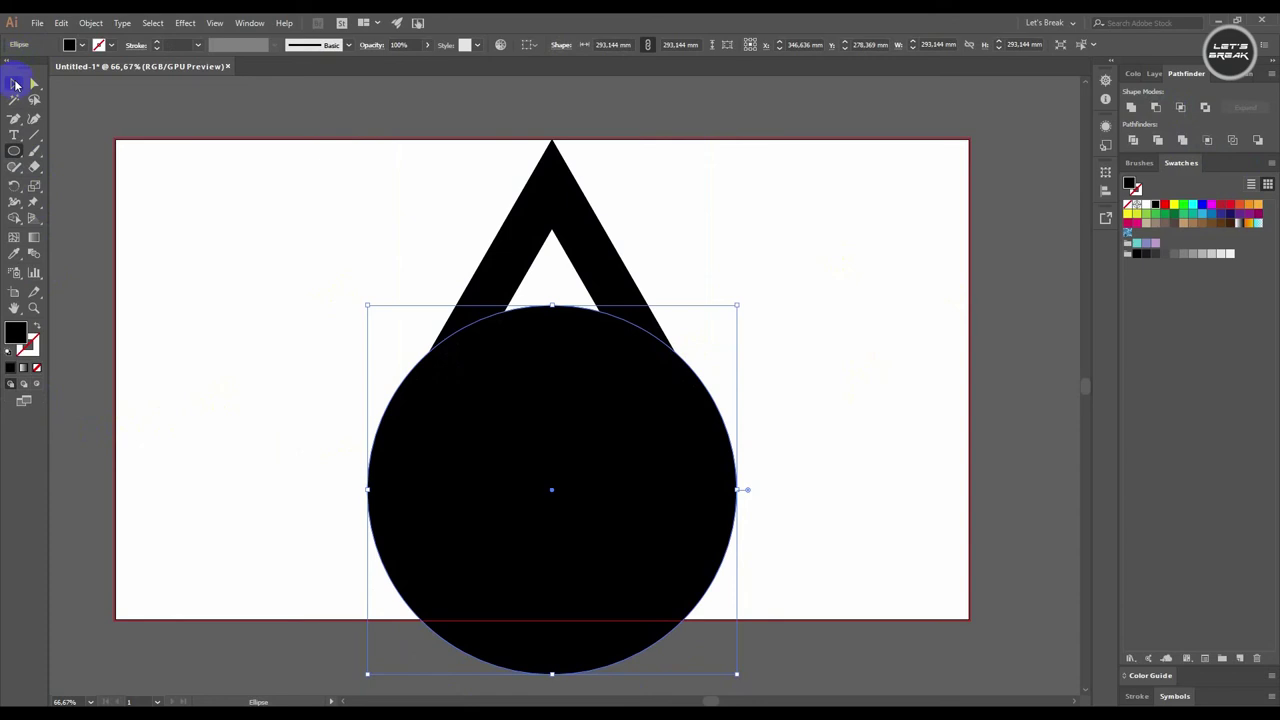
left_click(14, 84)
left_click_drag(719, 425, 719, 462)
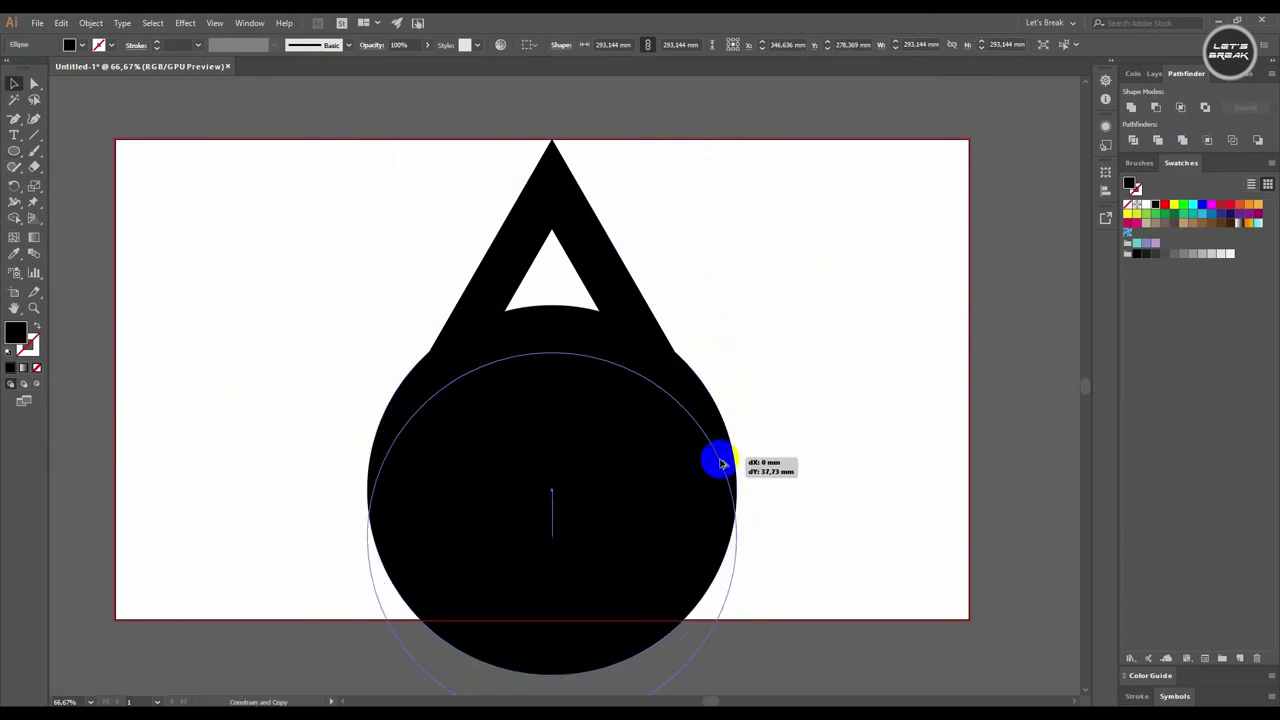
left_click_drag(721, 464, 720, 468)
left_click(815, 413)
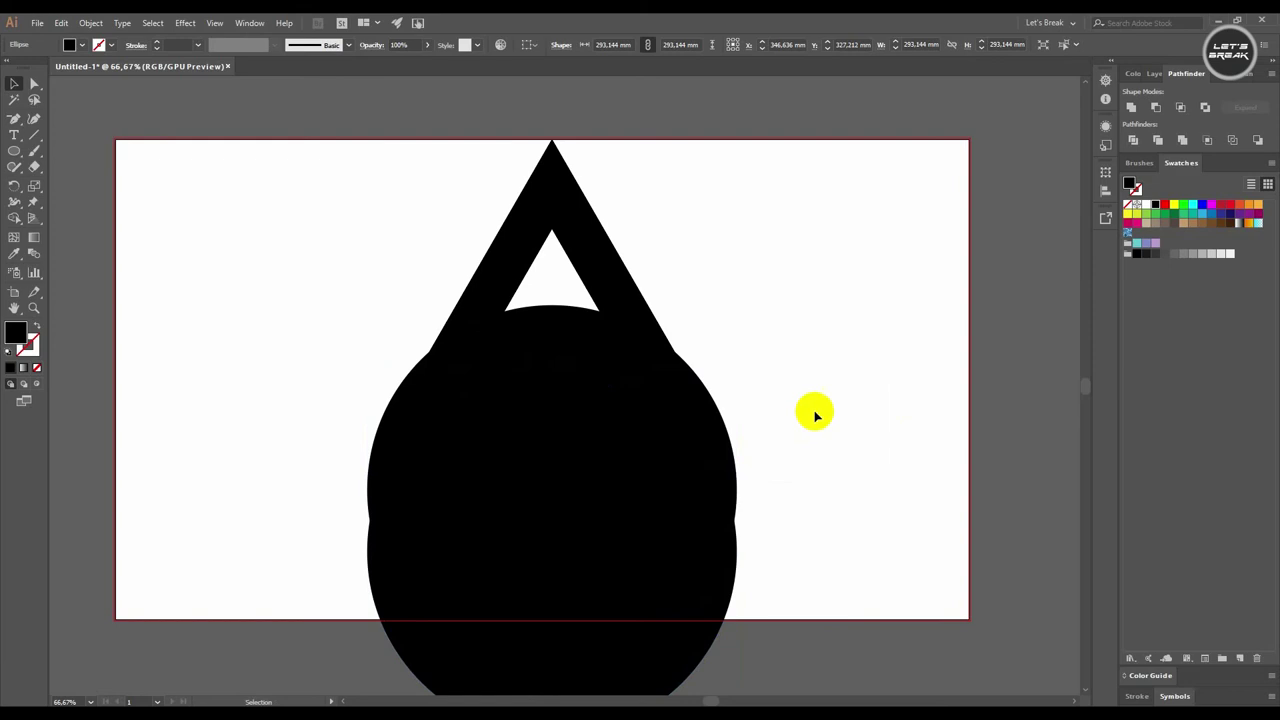
left_click(705, 408)
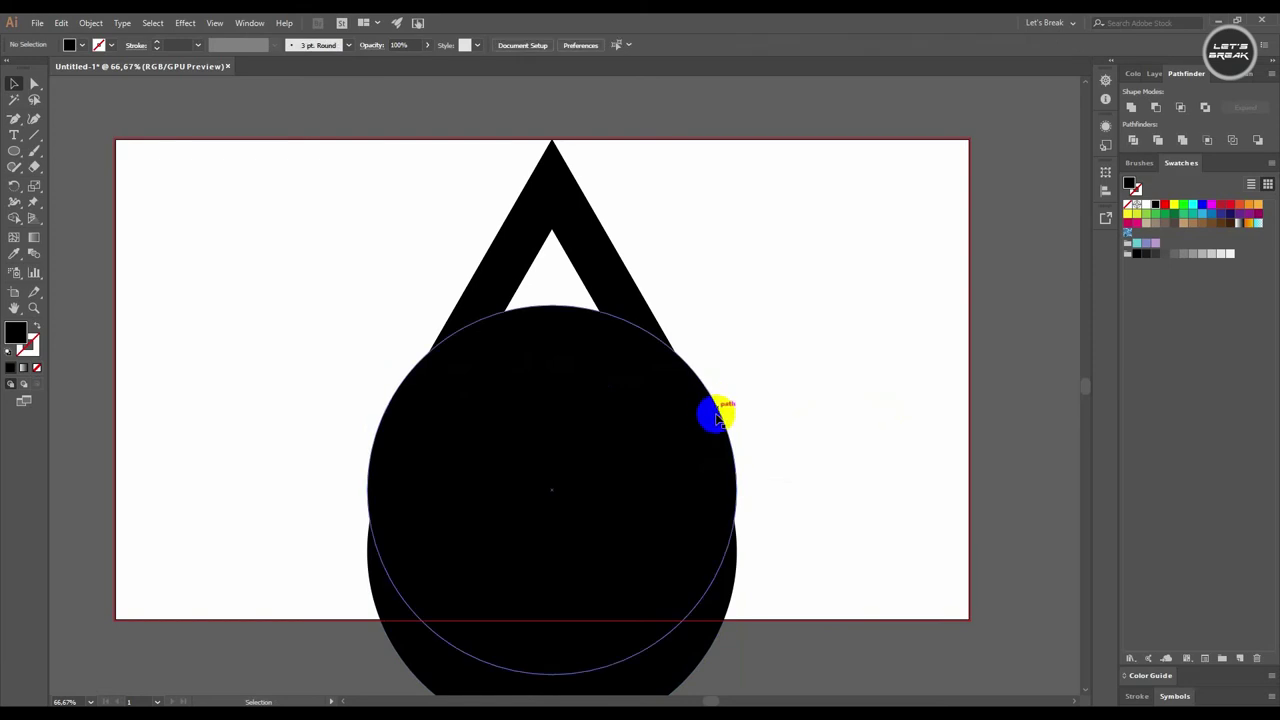
left_click_drag(716, 414, 715, 471)
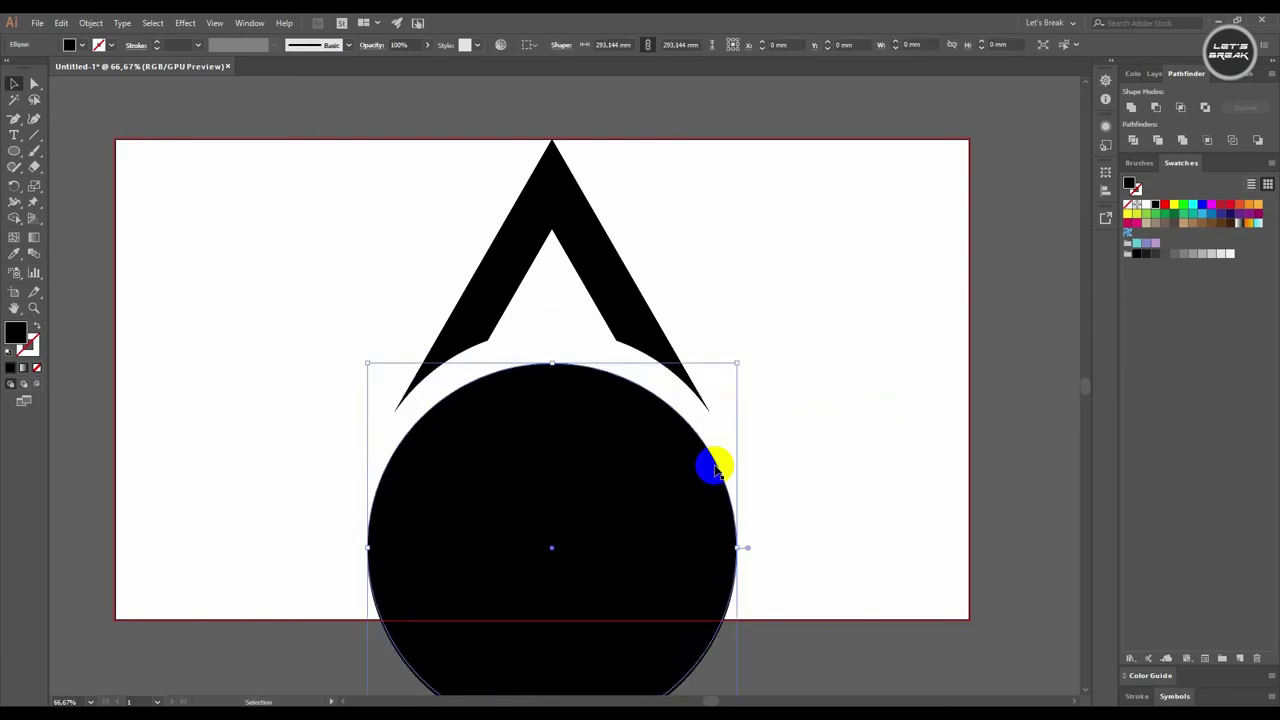
Step: Cut a concentric 225.414 mm circle out of the black disc with Minus Front, forming a ring
left_click(715, 470, "shift")
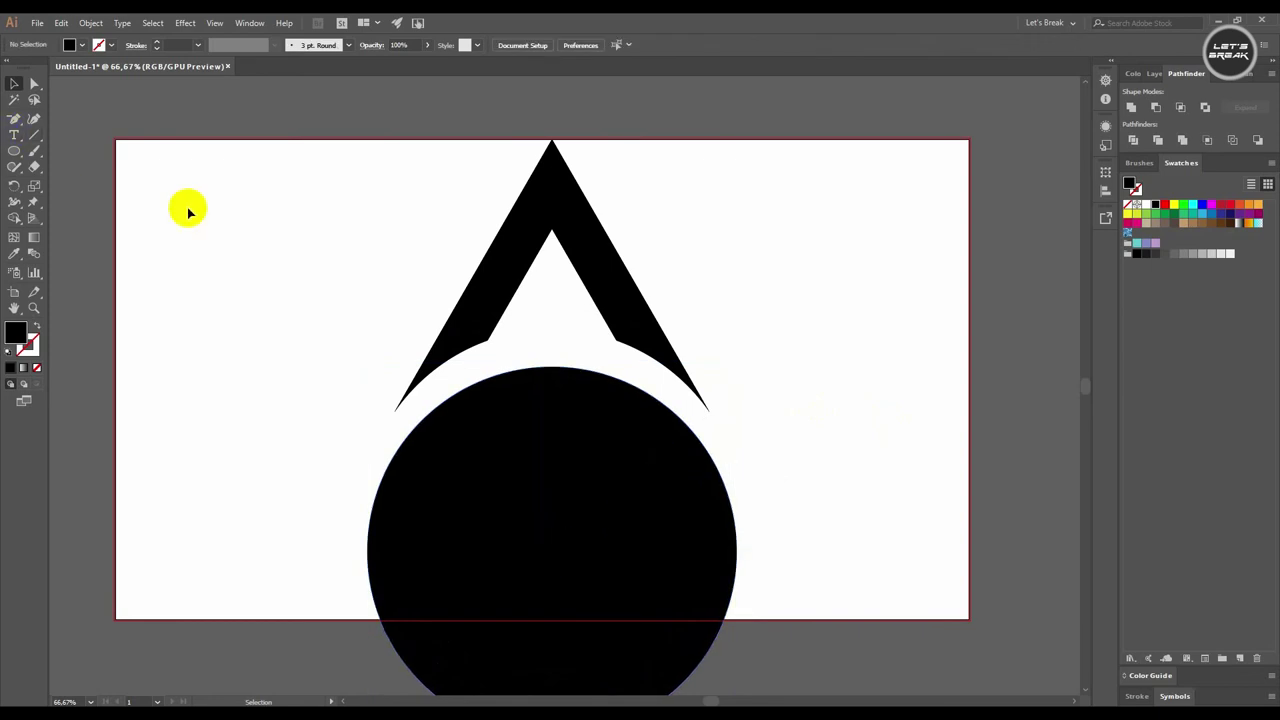
left_click(17, 153)
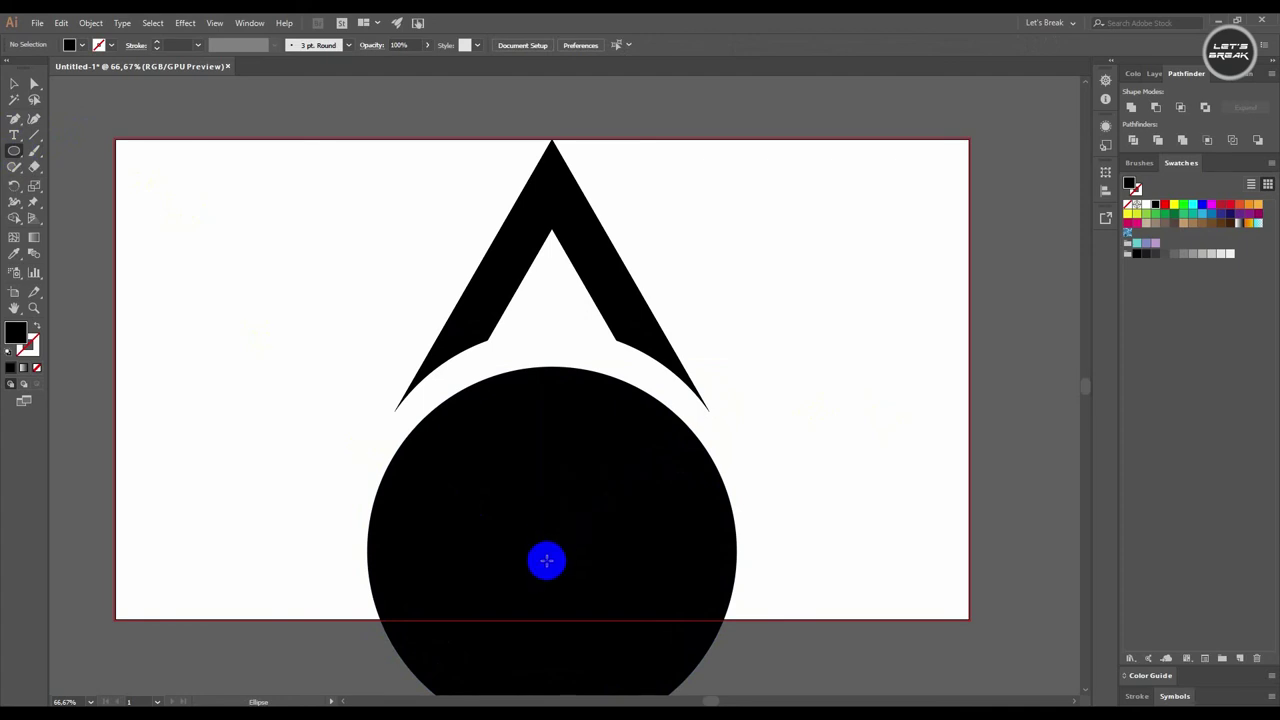
mouse_move(549, 552)
left_mouse_down()
mouse_move(705, 402)
mouse_move(692, 422)
left_mouse_up()
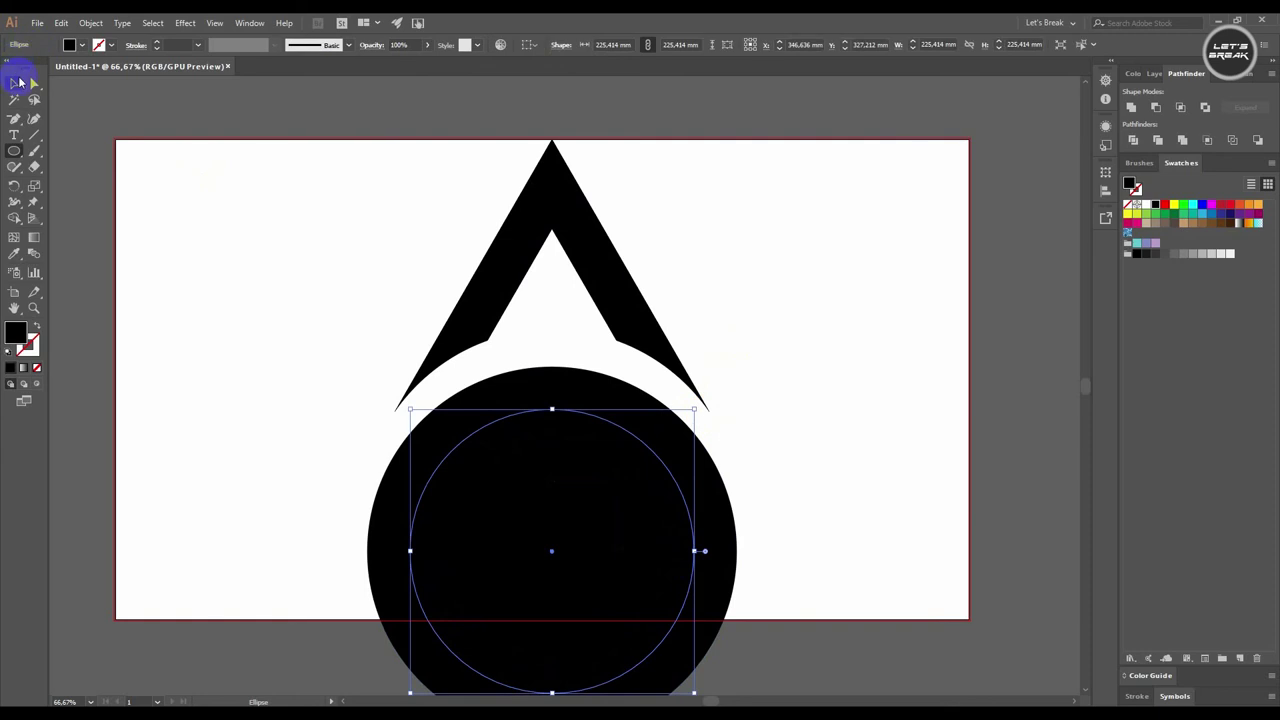
left_click(20, 82)
left_click_drag(820, 423, 623, 509)
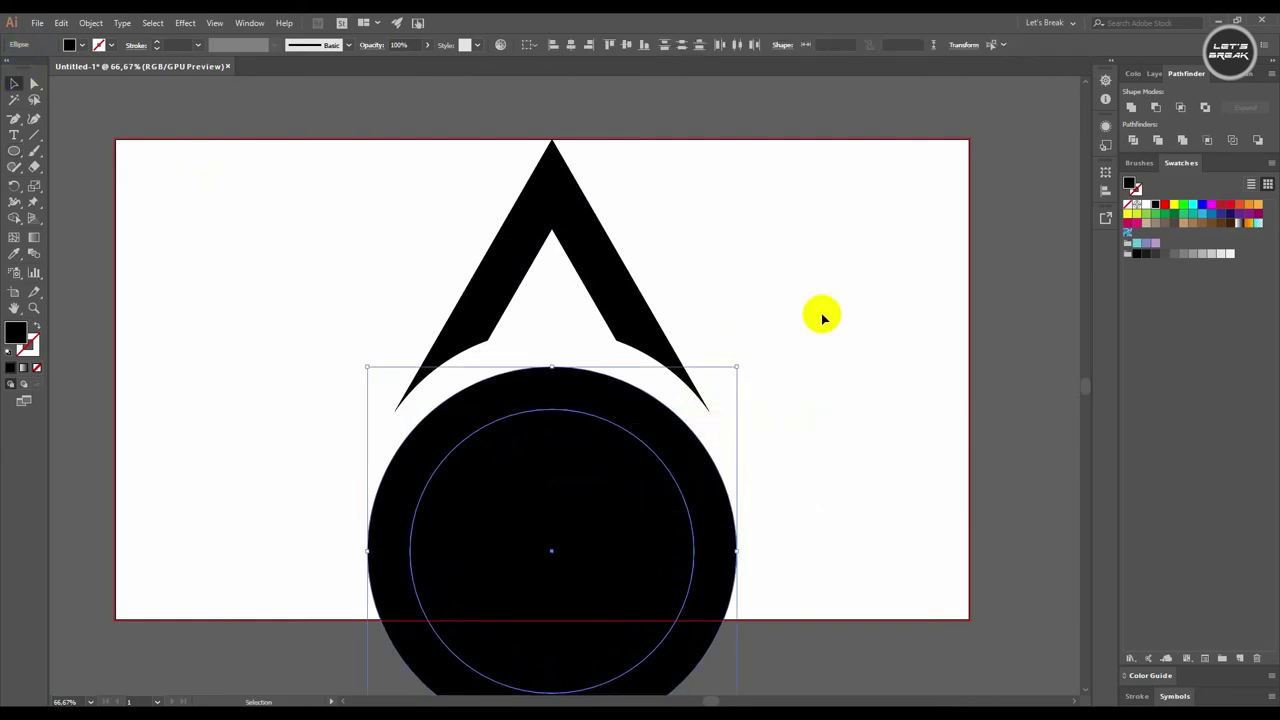
left_click(1157, 107)
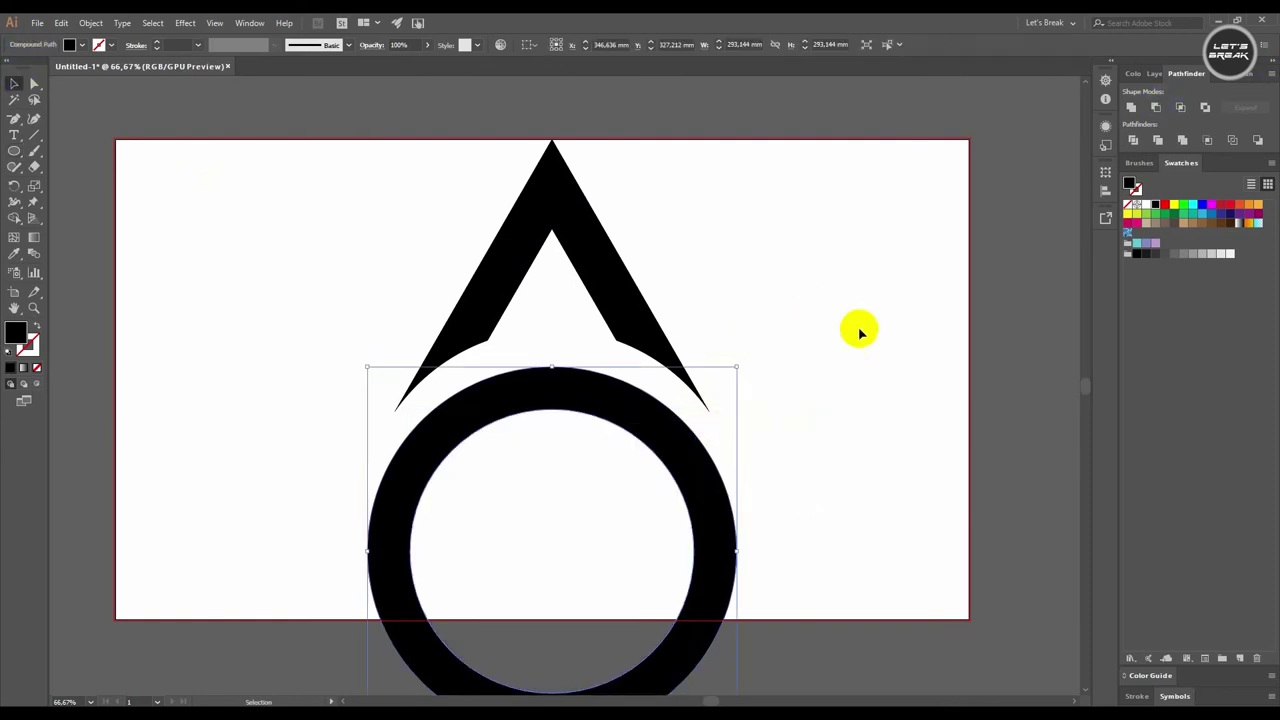
Step: Move the ring up so it sits right under the A's legs
left_click(843, 389)
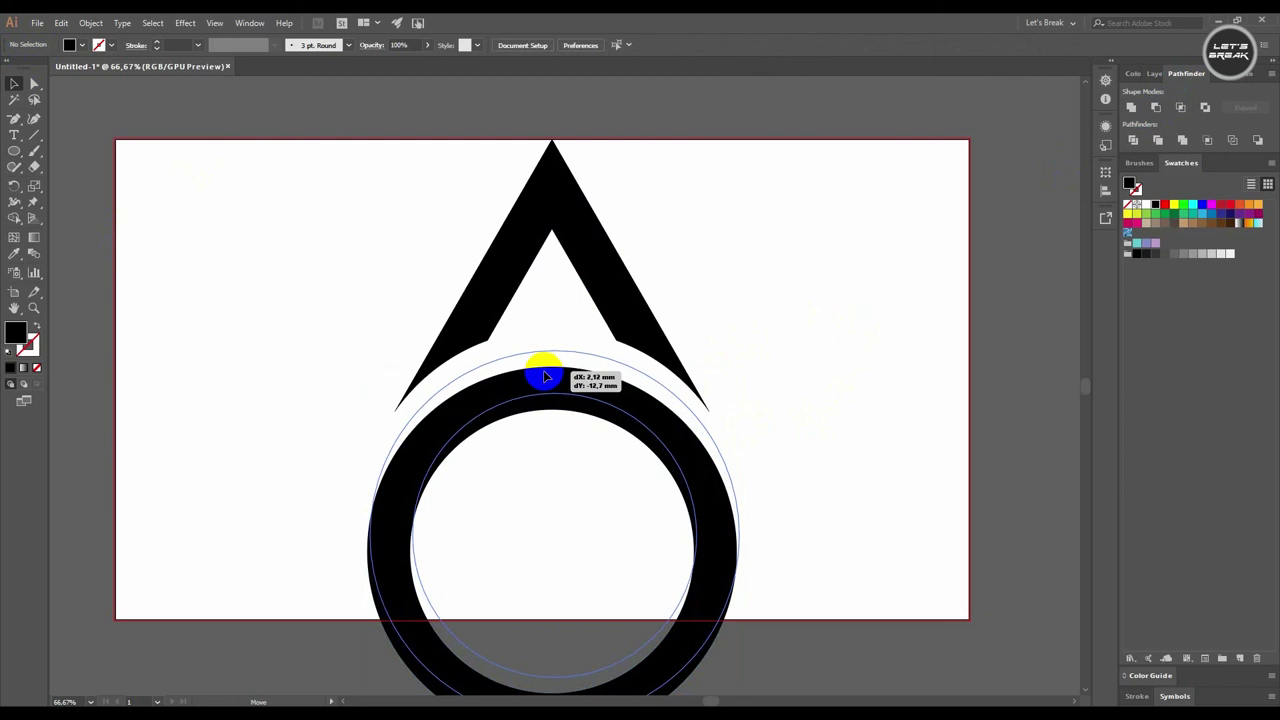
left_click_drag(541, 392, 544, 375)
left_click(14, 151)
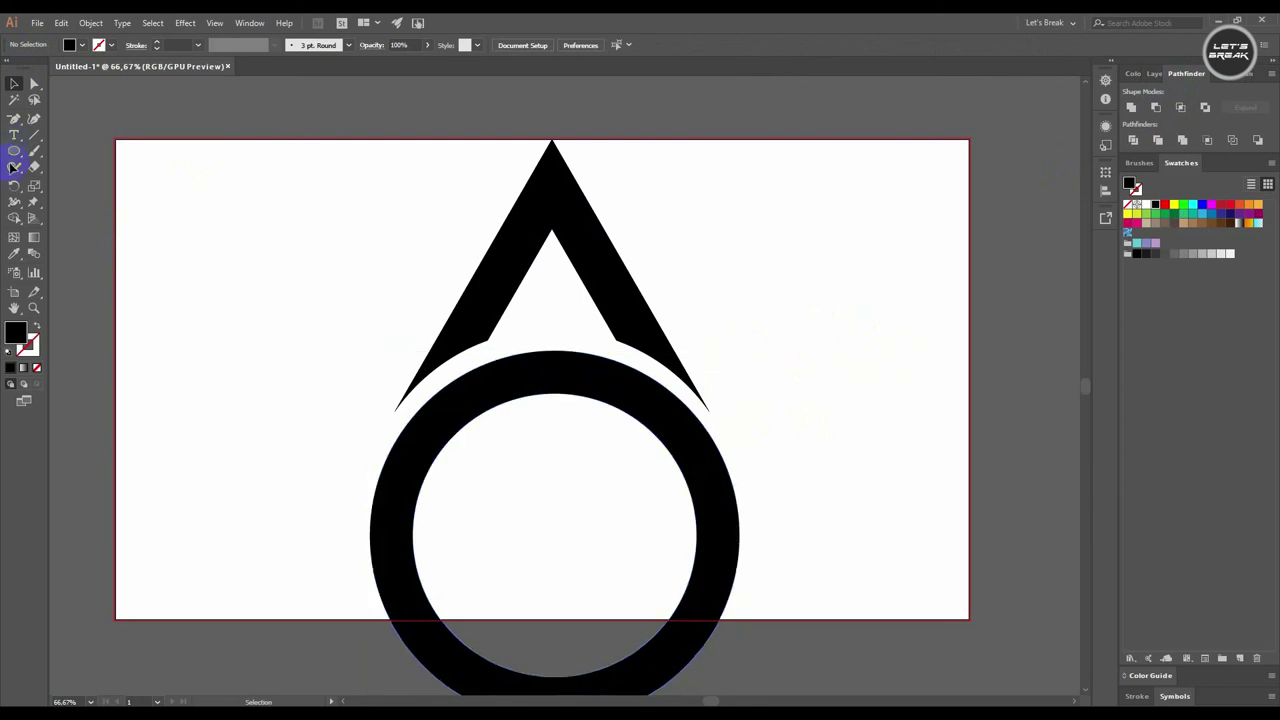
left_click_drag(17, 150, 72, 158)
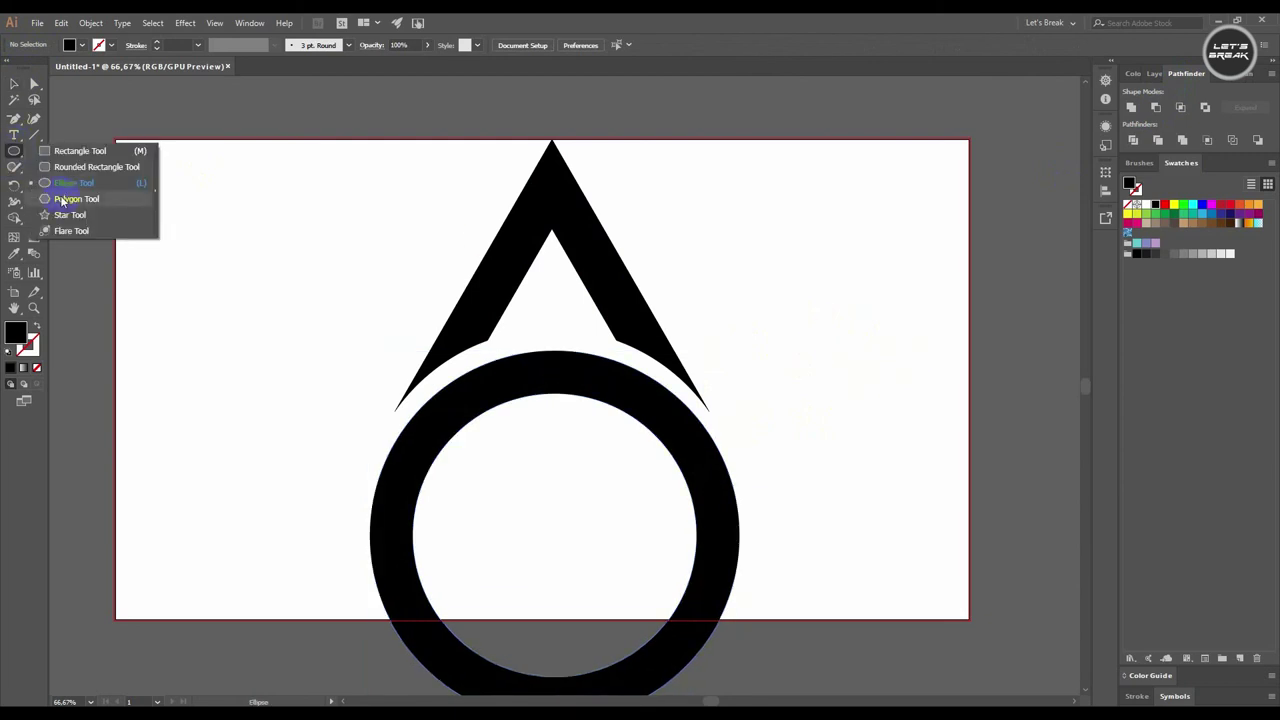
Step: Cut away the ring's lower half with a covering rectangle and Minus Front
left_click(72, 156)
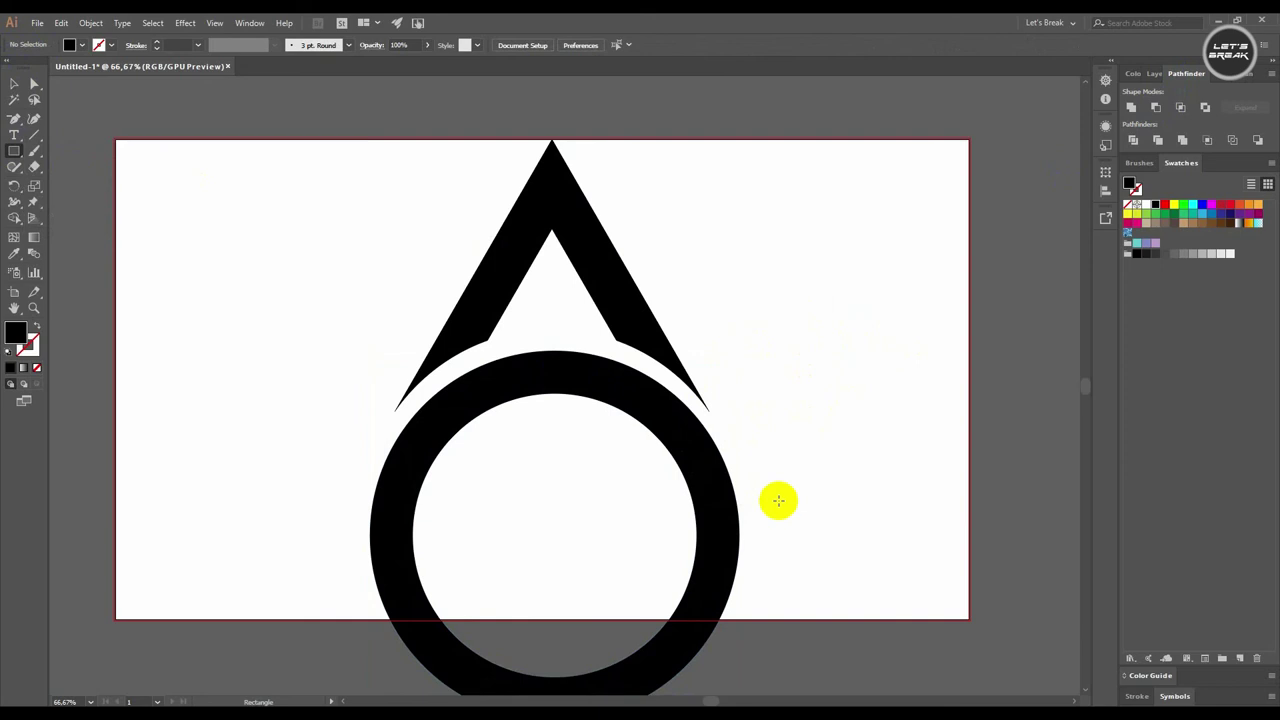
mouse_move(788, 514)
left_mouse_down()
mouse_move(315, 670)
mouse_move(321, 648)
mouse_move(315, 672)
left_mouse_up()
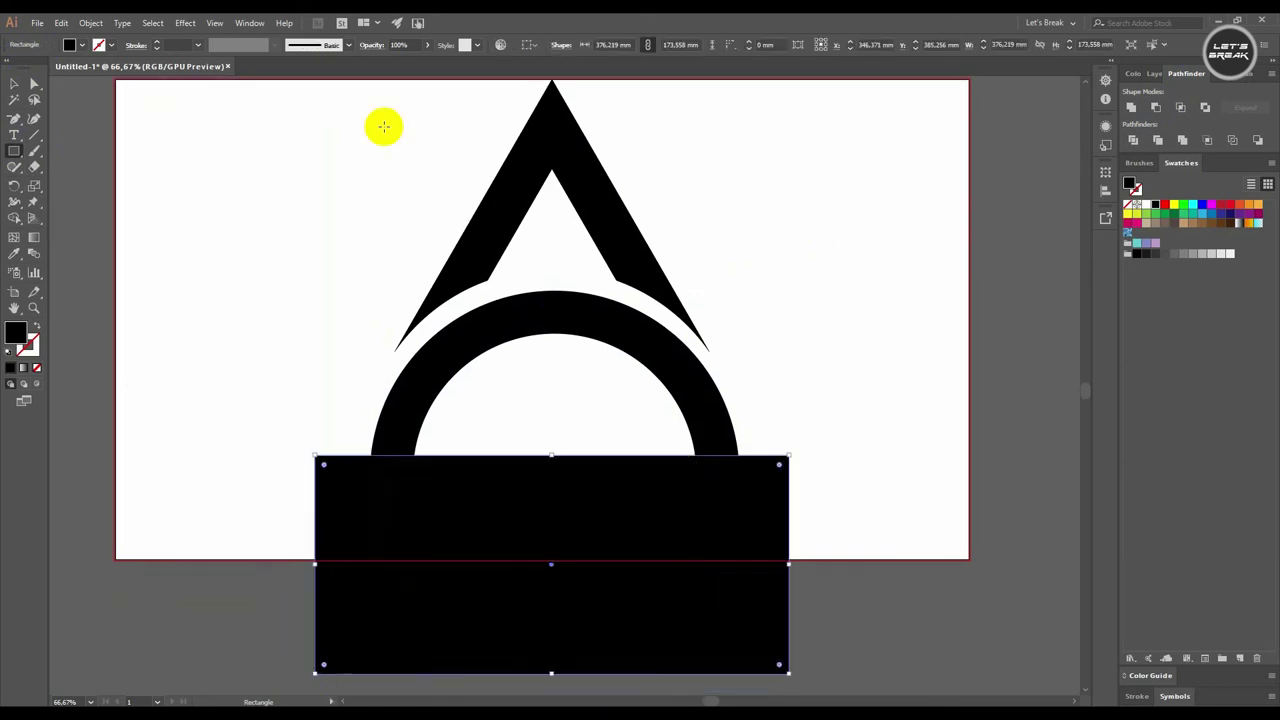
left_click(10, 86)
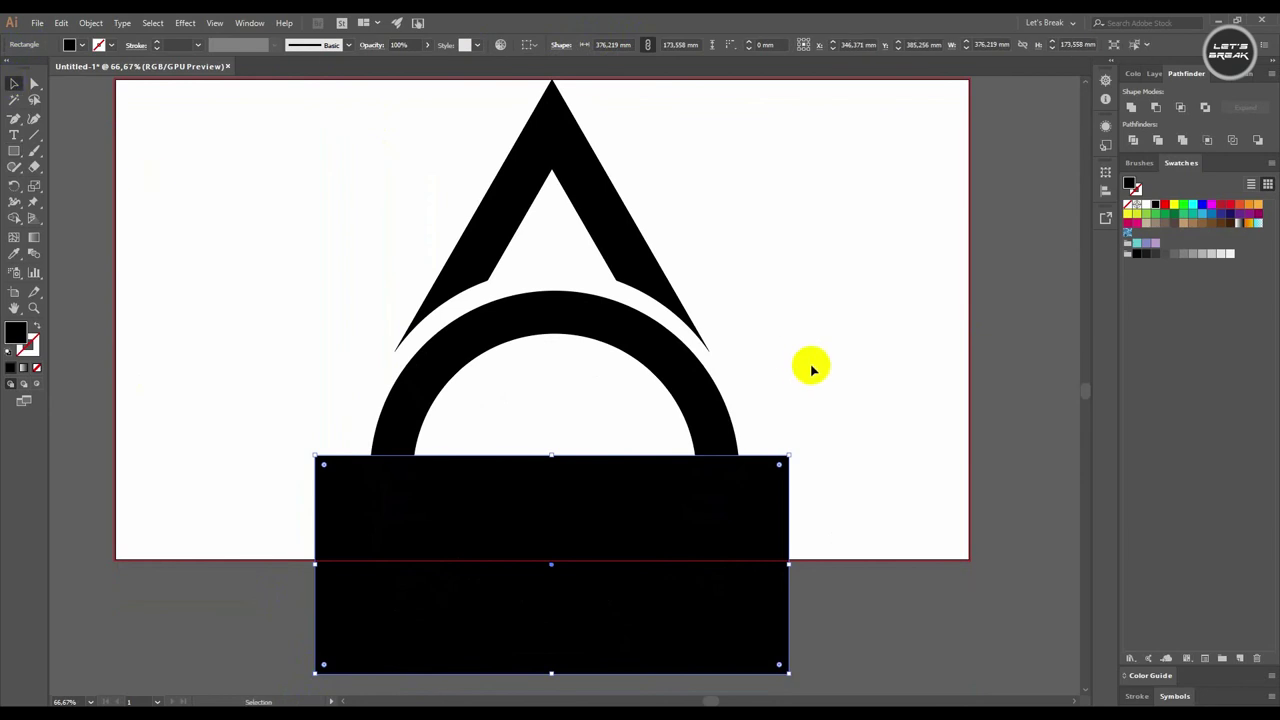
left_click(706, 450, "shift")
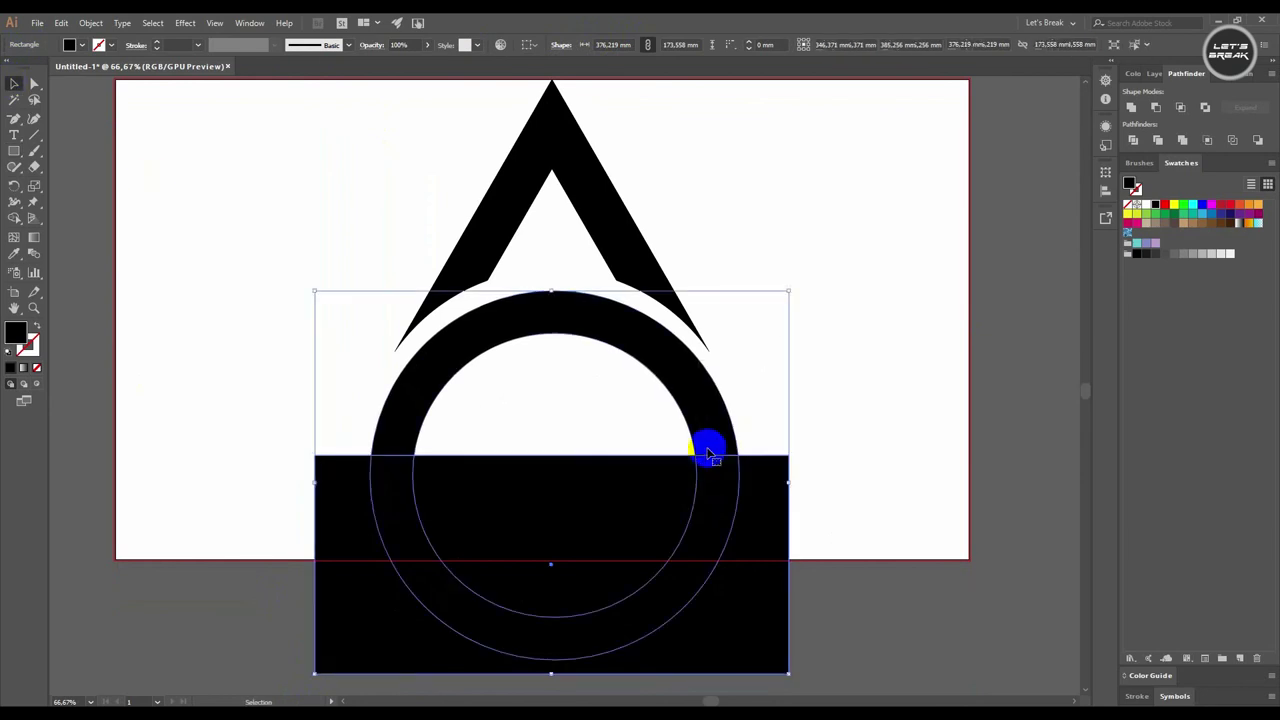
left_click(1158, 107)
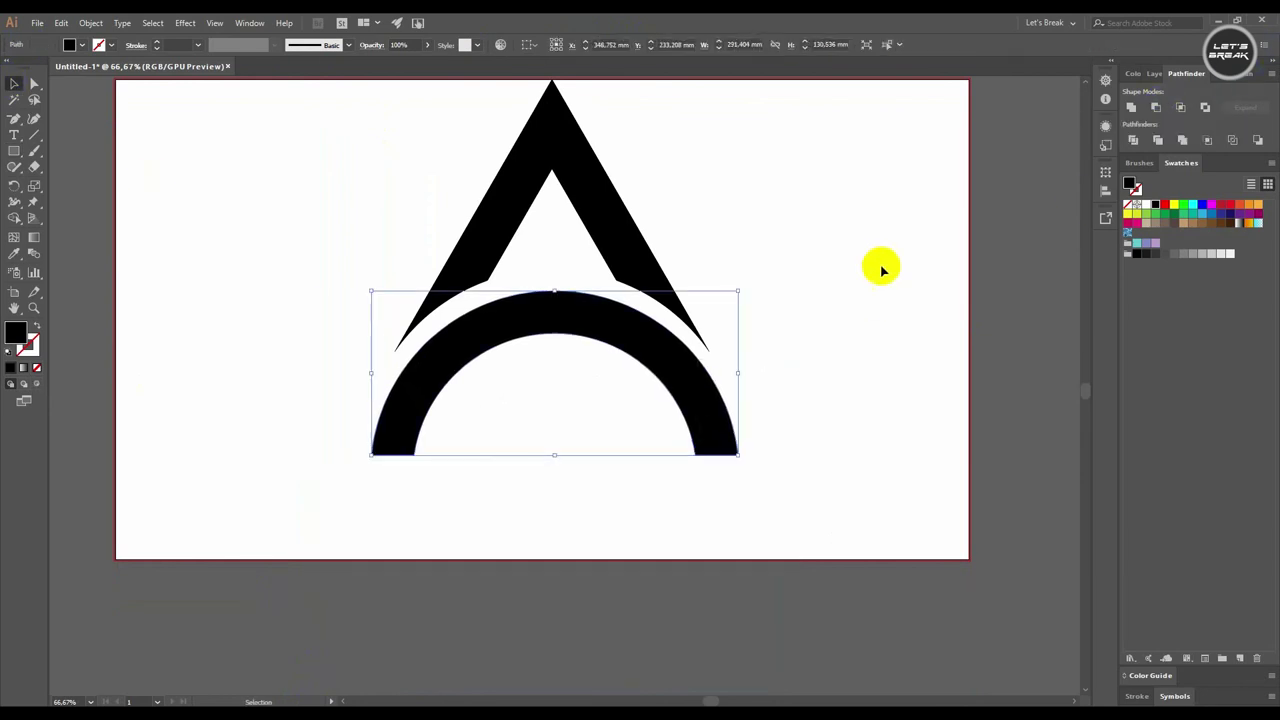
Step: Stretch the arch downward to about 176.571 mm tall
scroll(875, 266, "up", 2)
scroll(872, 268, "up", 1)
left_click_drag(586, 372, 598, 378)
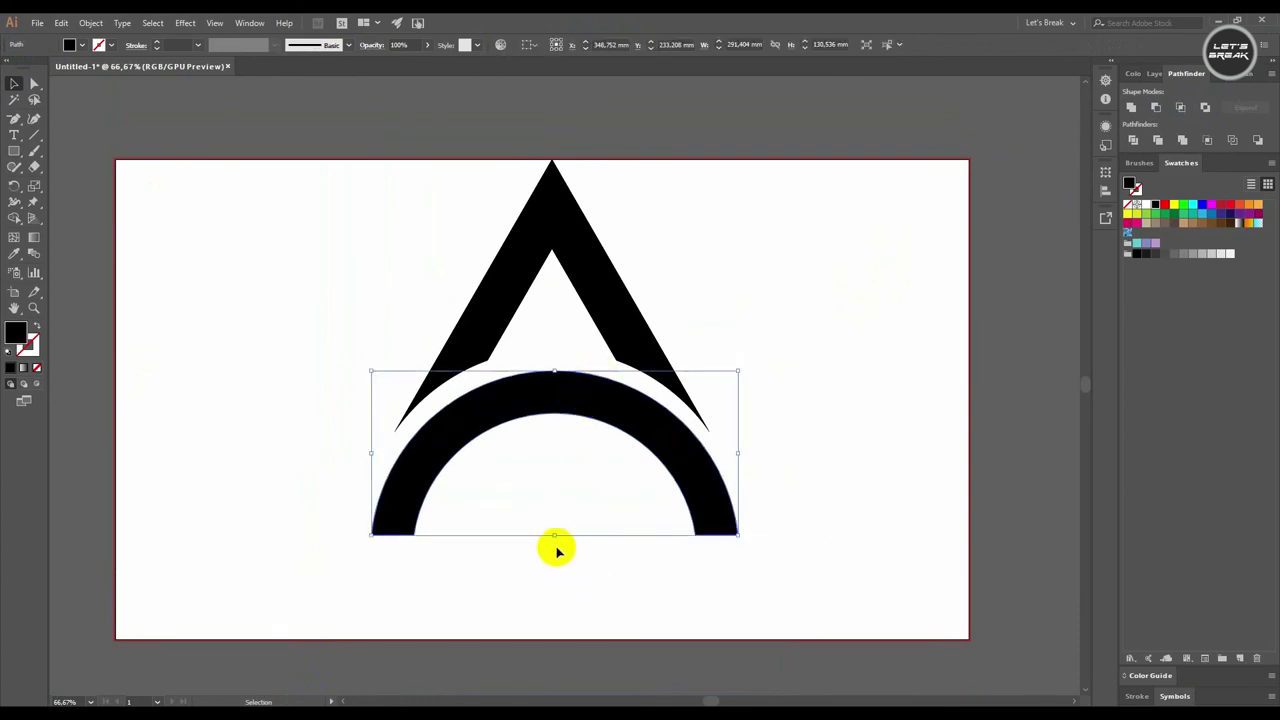
left_click_drag(555, 537, 563, 594)
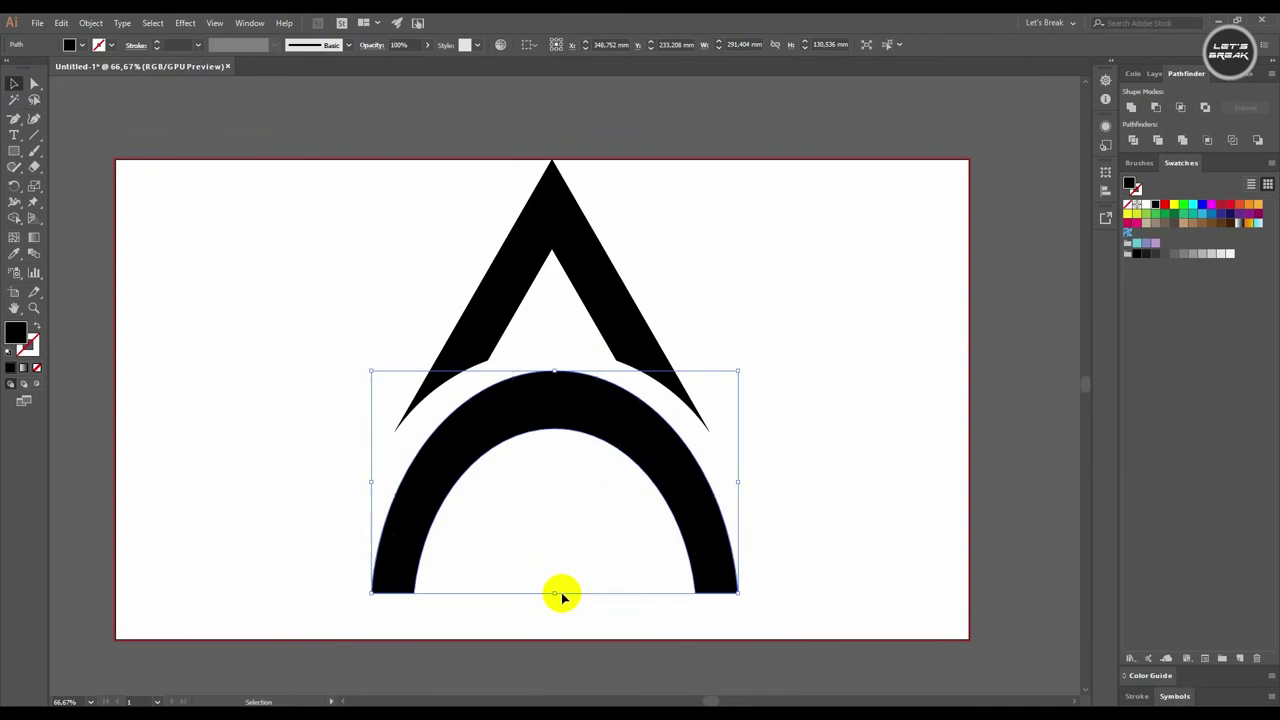
Step: Narrow the A shape and centre the arch beneath it, nudging it up twice
left_click(831, 397)
left_click(651, 330)
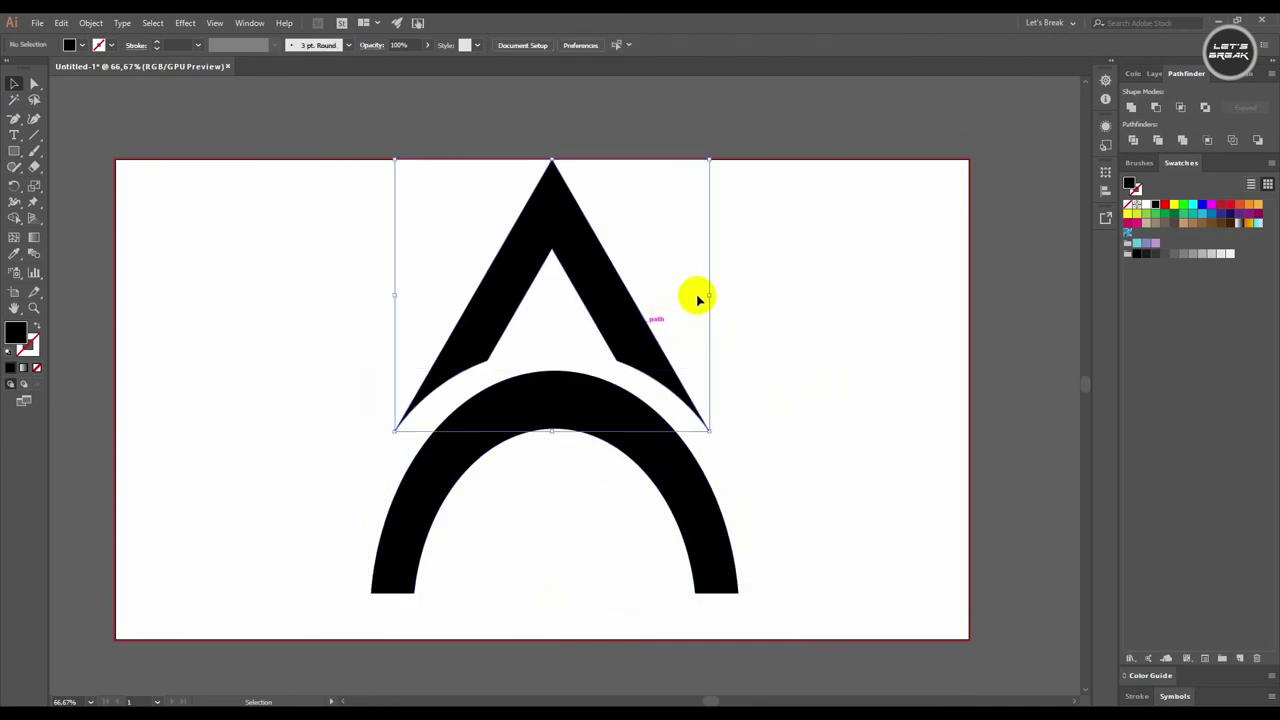
left_click_drag(707, 294, 690, 293)
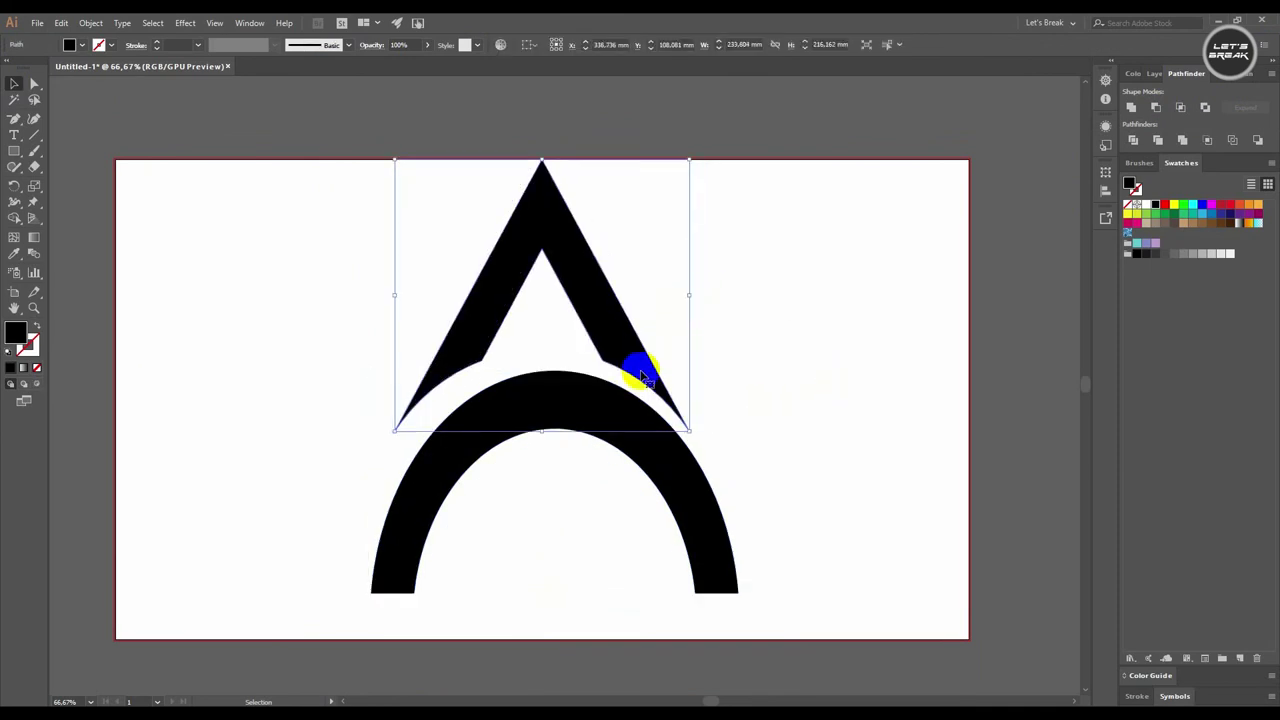
left_click(680, 480)
mouse_move(672, 480)
left_mouse_down()
mouse_move(659, 480)
mouse_move(678, 470)
left_mouse_up()
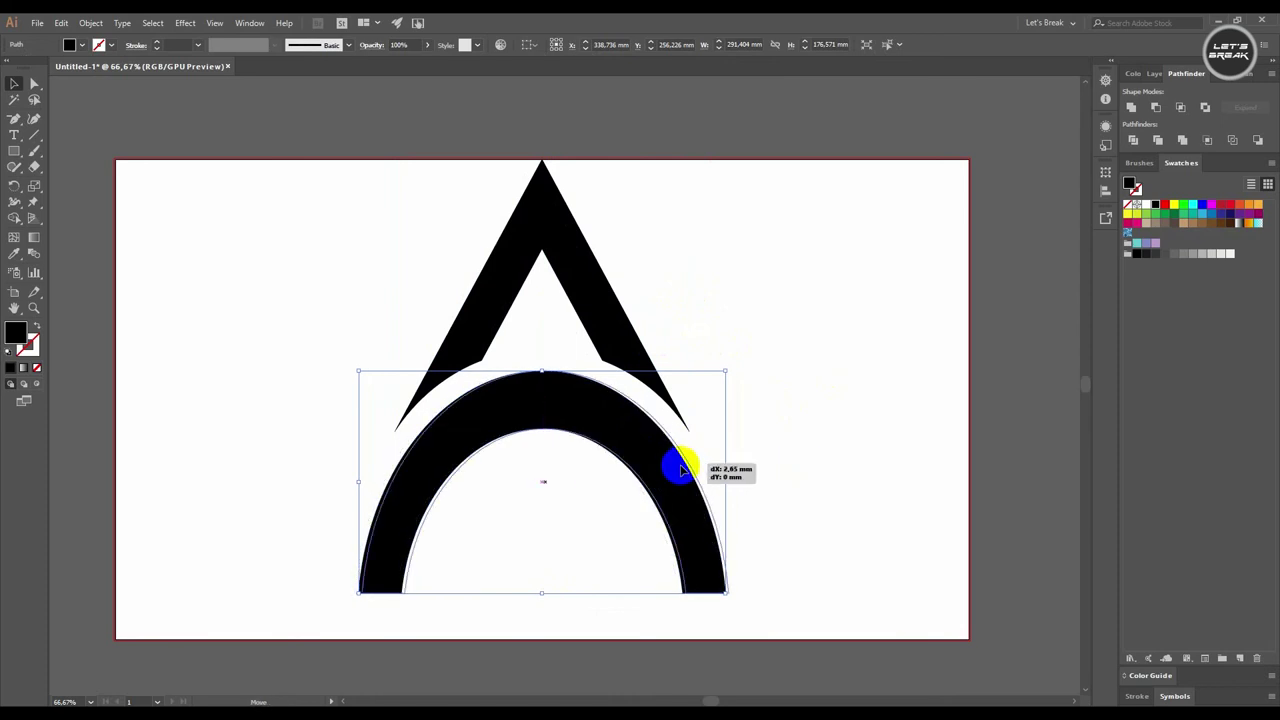
mouse_move(678, 470)
left_mouse_down()
mouse_move(664, 478)
mouse_move(678, 471)
left_mouse_up()
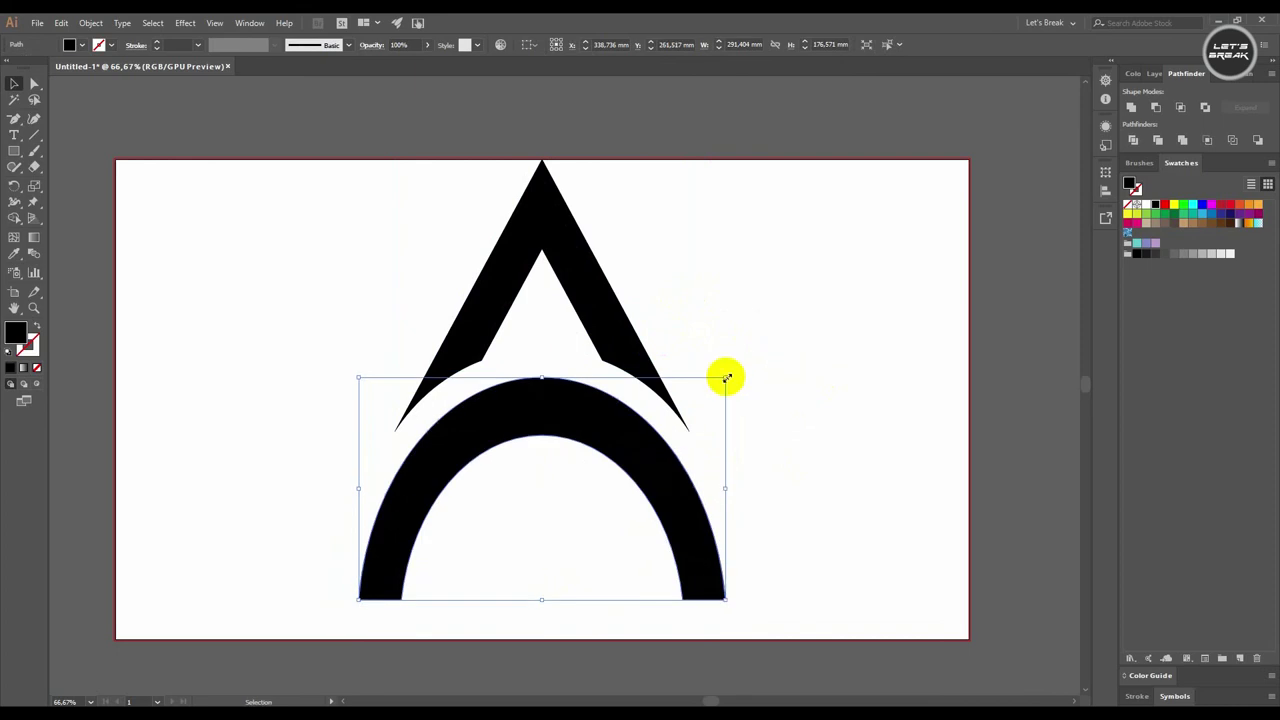
key("Up")
key("Up")
key("Up")
key("Up")
key("Up")
key("Up")
key("Up")
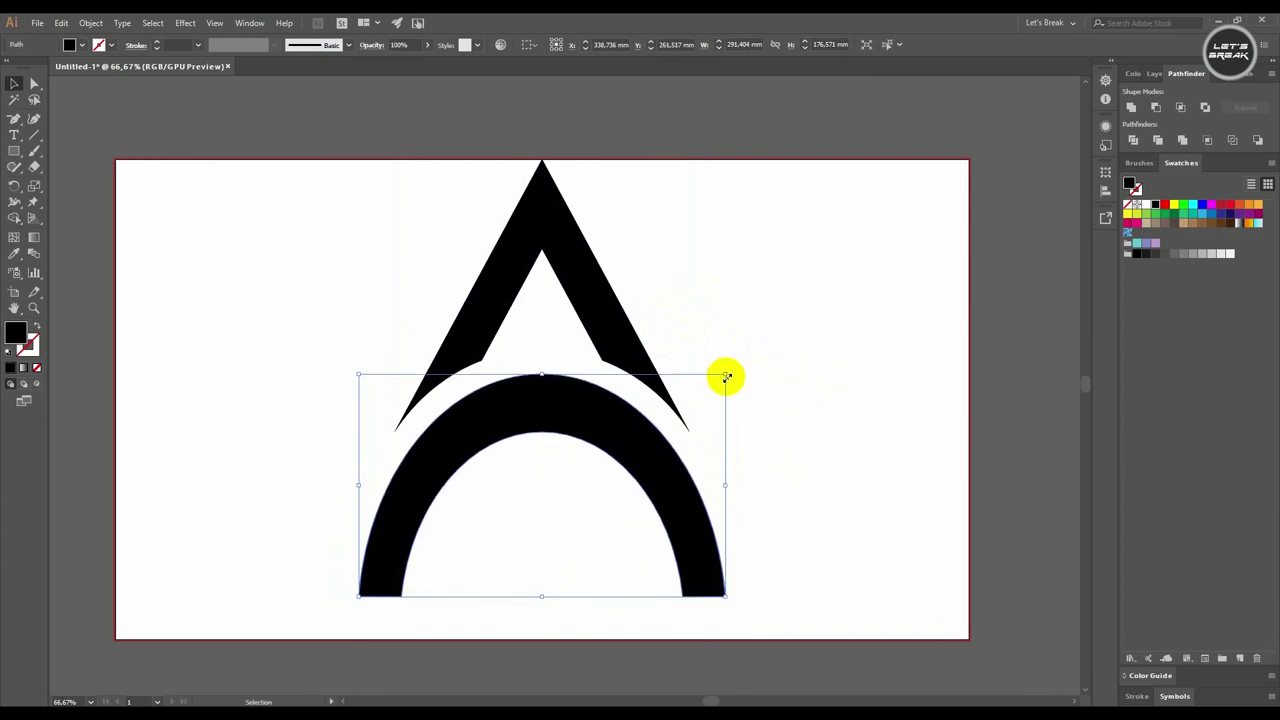
key("Up")
key("Up")
key("Up")
key("Up")
key("Up")
key("Up")
key("Up")
key("Up")
key("Up")
key("Up")
key("Up")
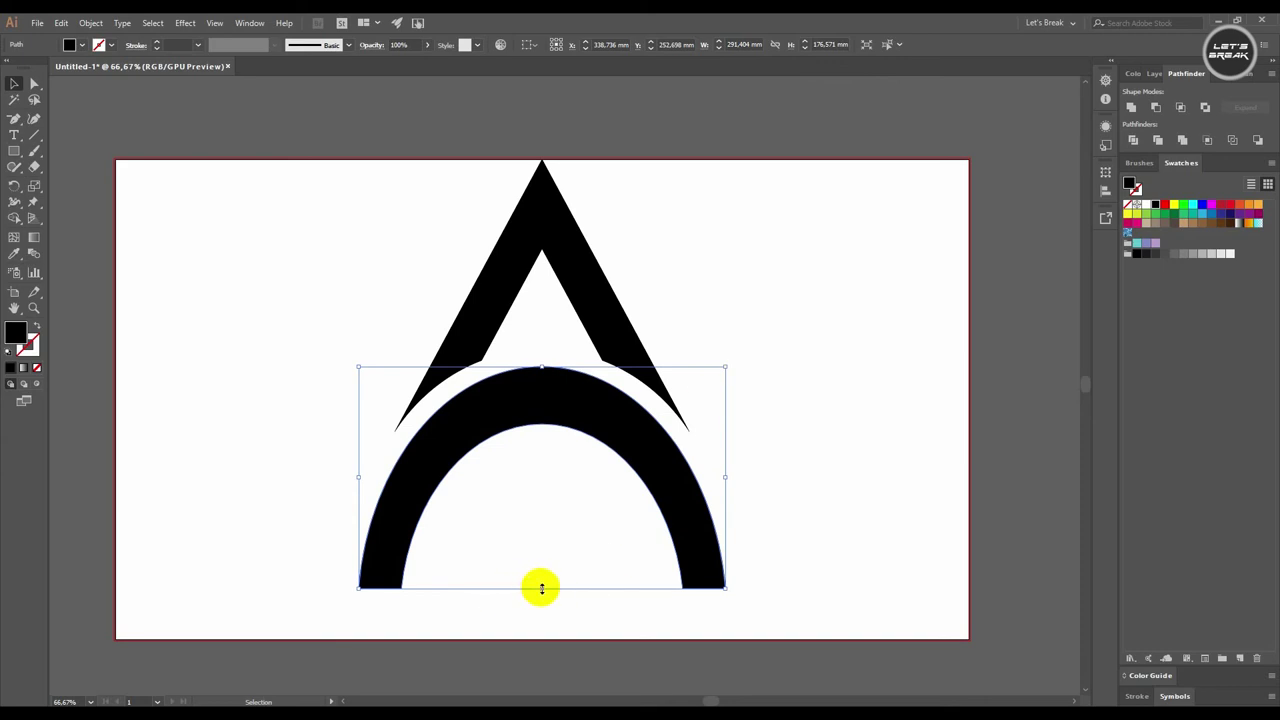
Step: Adjust the arch height to 171.104 mm and select both the A and arch
left_click_drag(537, 600, 537, 620)
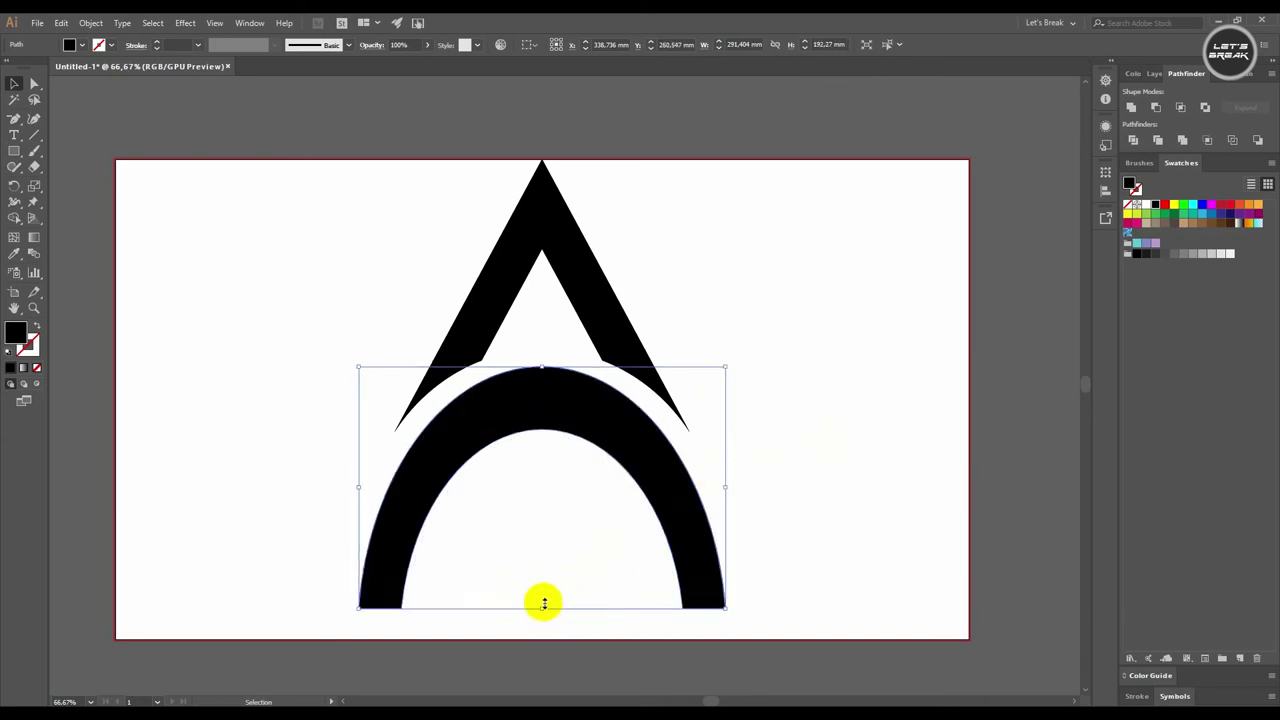
left_click_drag(542, 603, 543, 581)
left_click(780, 391)
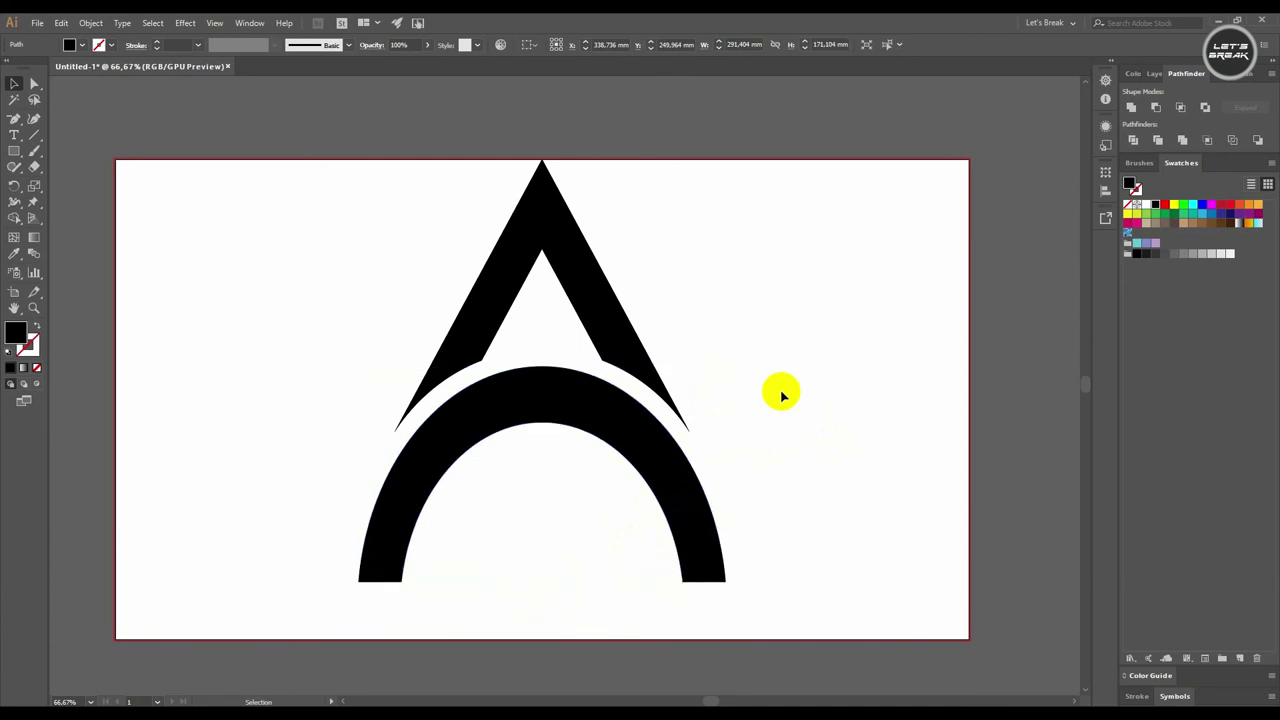
left_click_drag(886, 262, 560, 440)
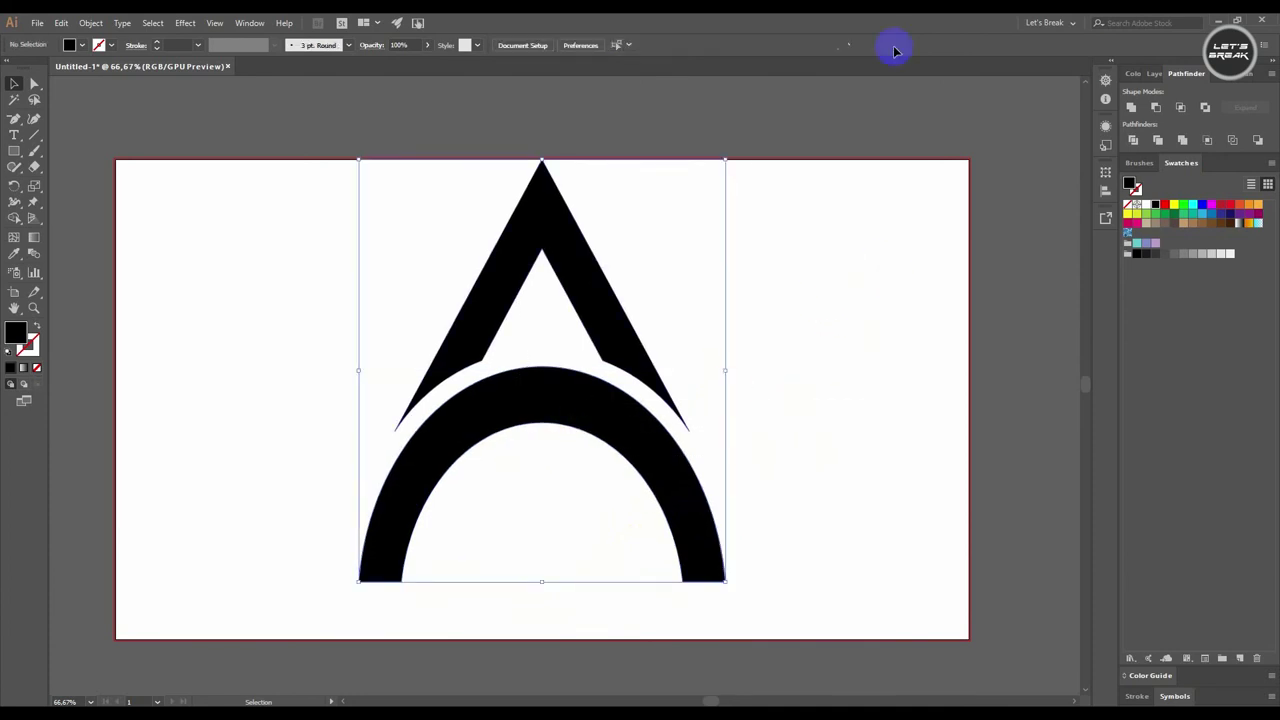
Step: Group the A and arch, then Alt-drag a copy about 31 mm to the left
right_click(568, 267)
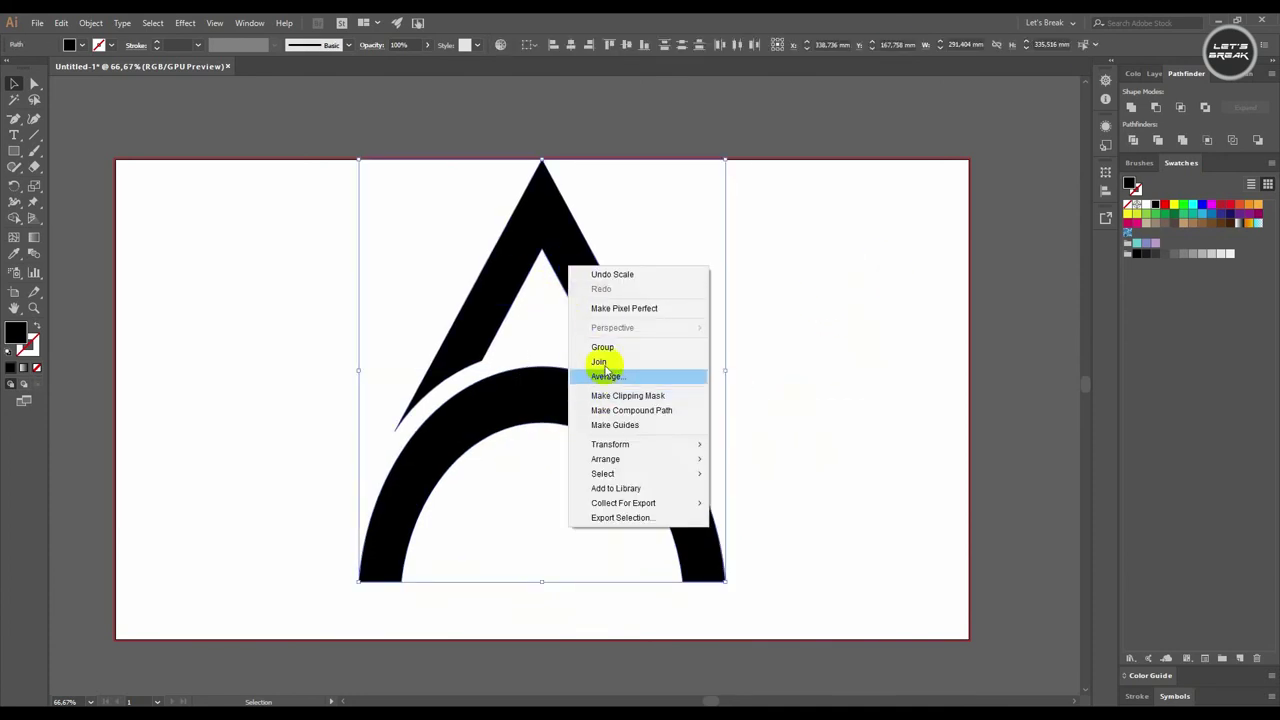
left_click(603, 348)
left_click_drag(502, 295, 461, 296)
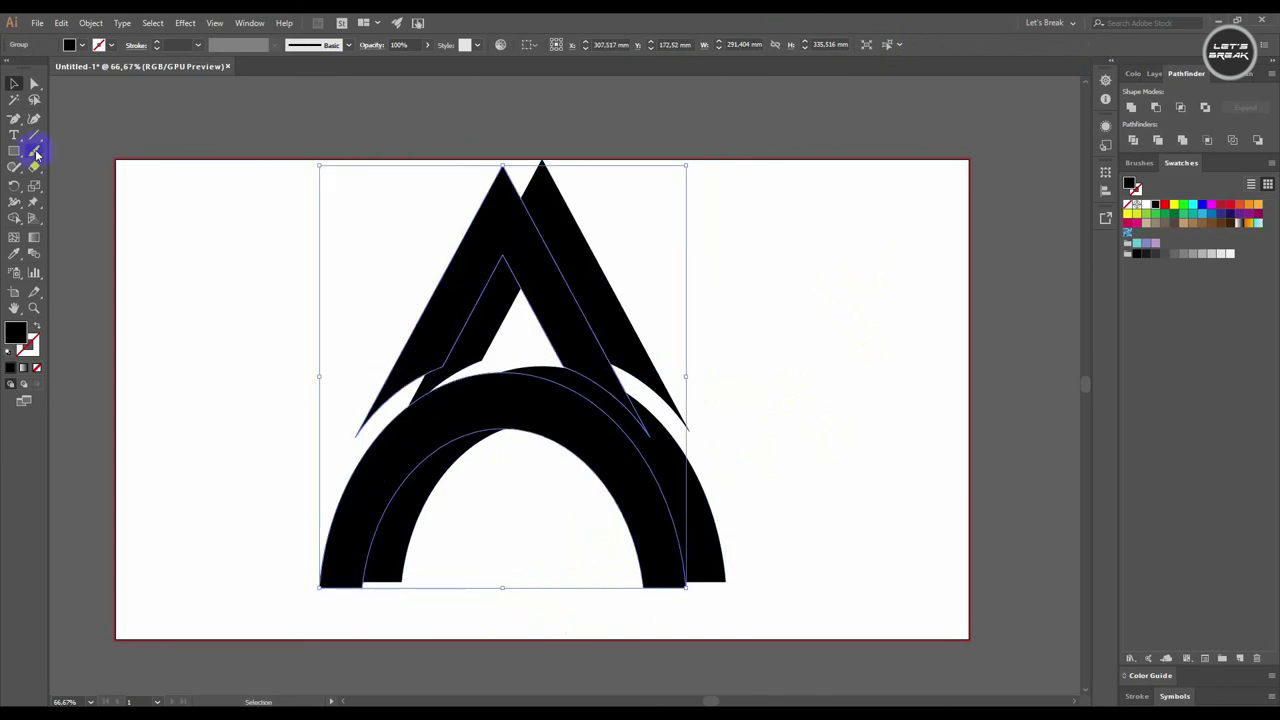
left_click(905, 263)
left_click(594, 257)
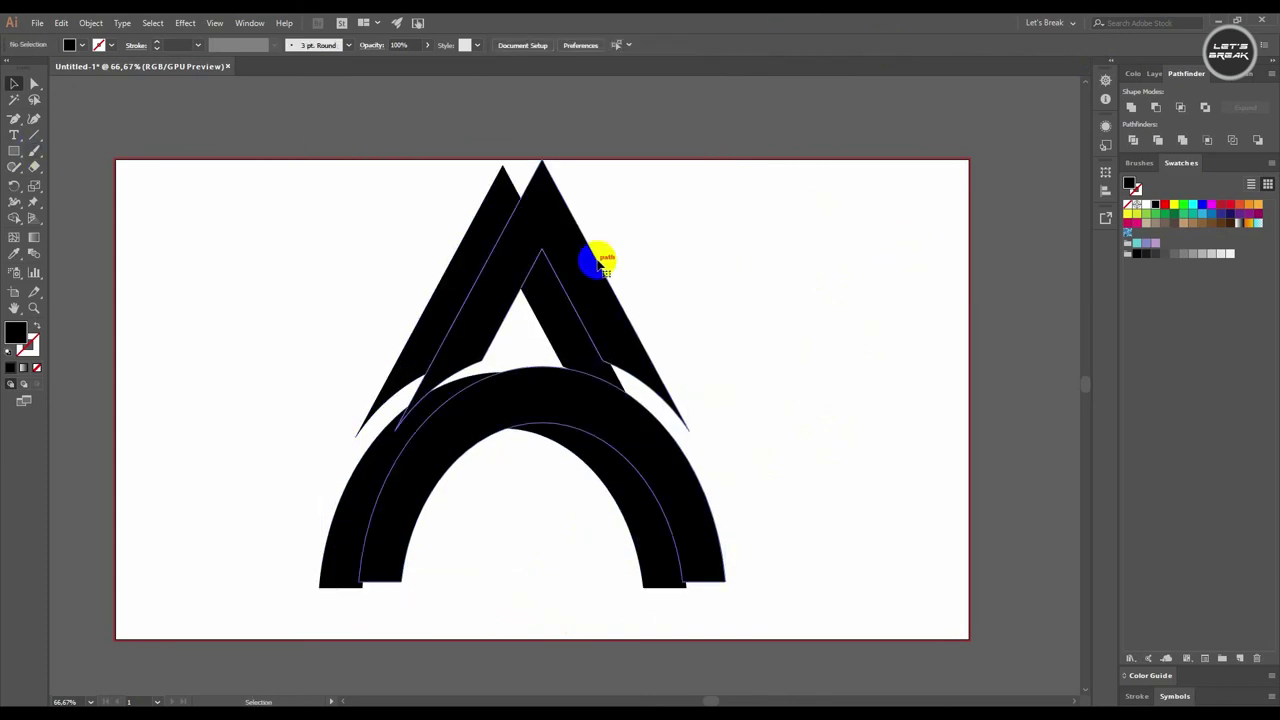
Step: Apply Effect > Blur > Gaussian Blur at radius 40,6 pixels to the right-hand logo copy
left_click(189, 24)
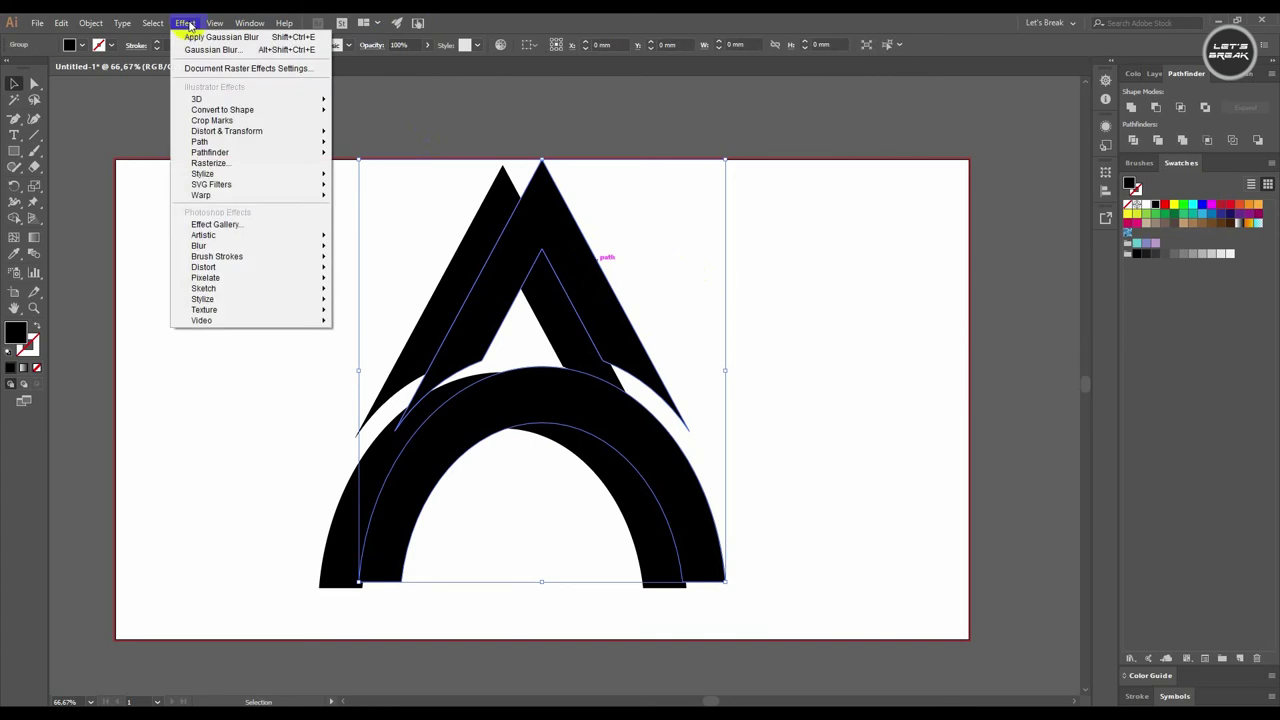
left_click(187, 23)
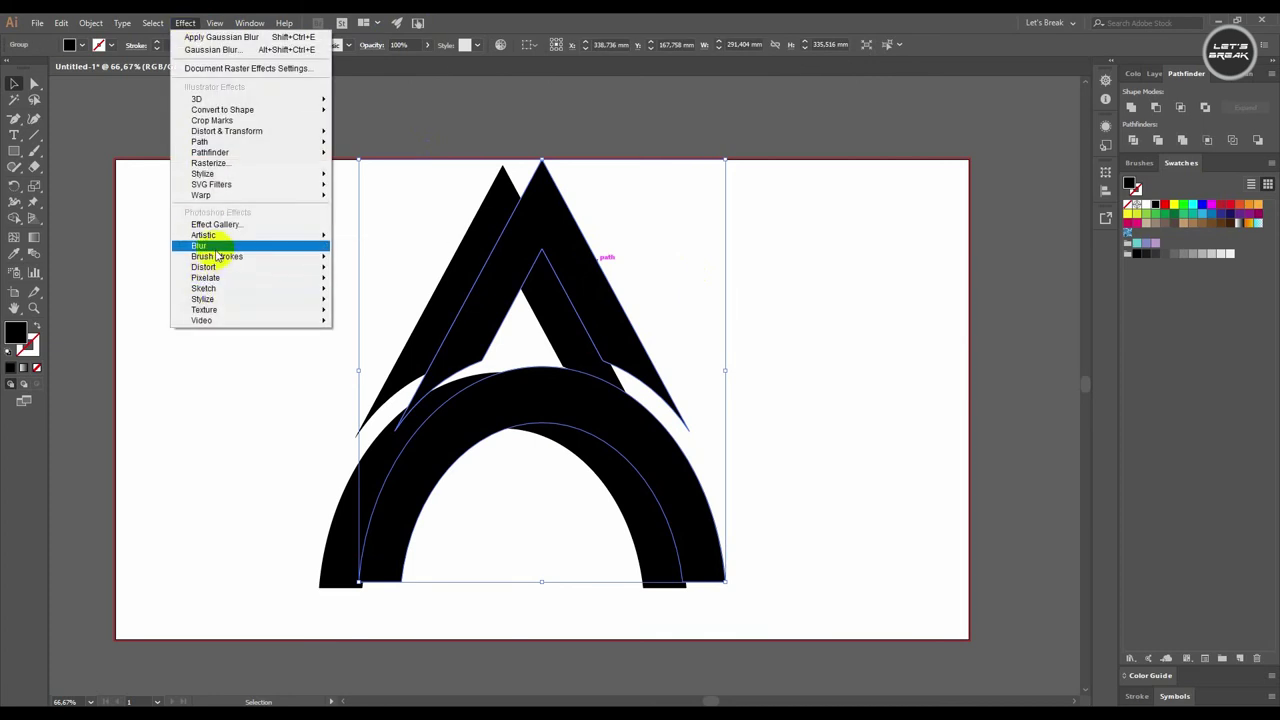
mouse_move(199, 245)
left_click(397, 253)
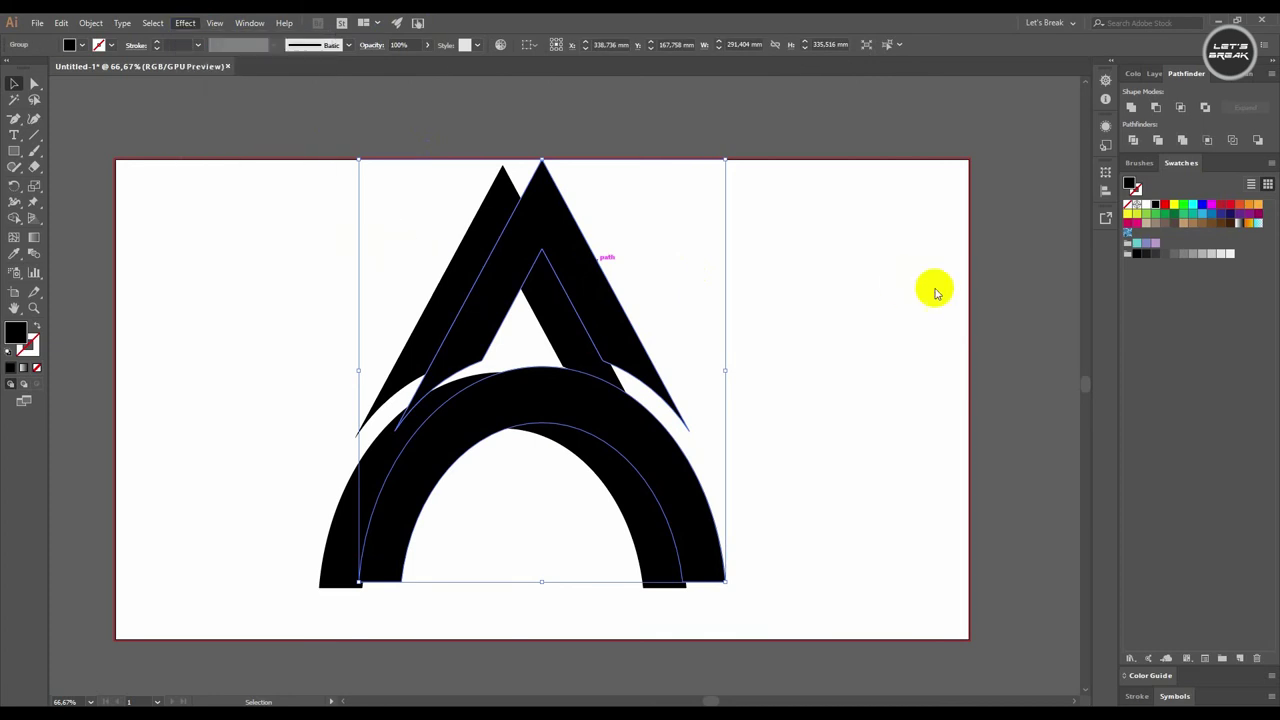
left_click(815, 395)
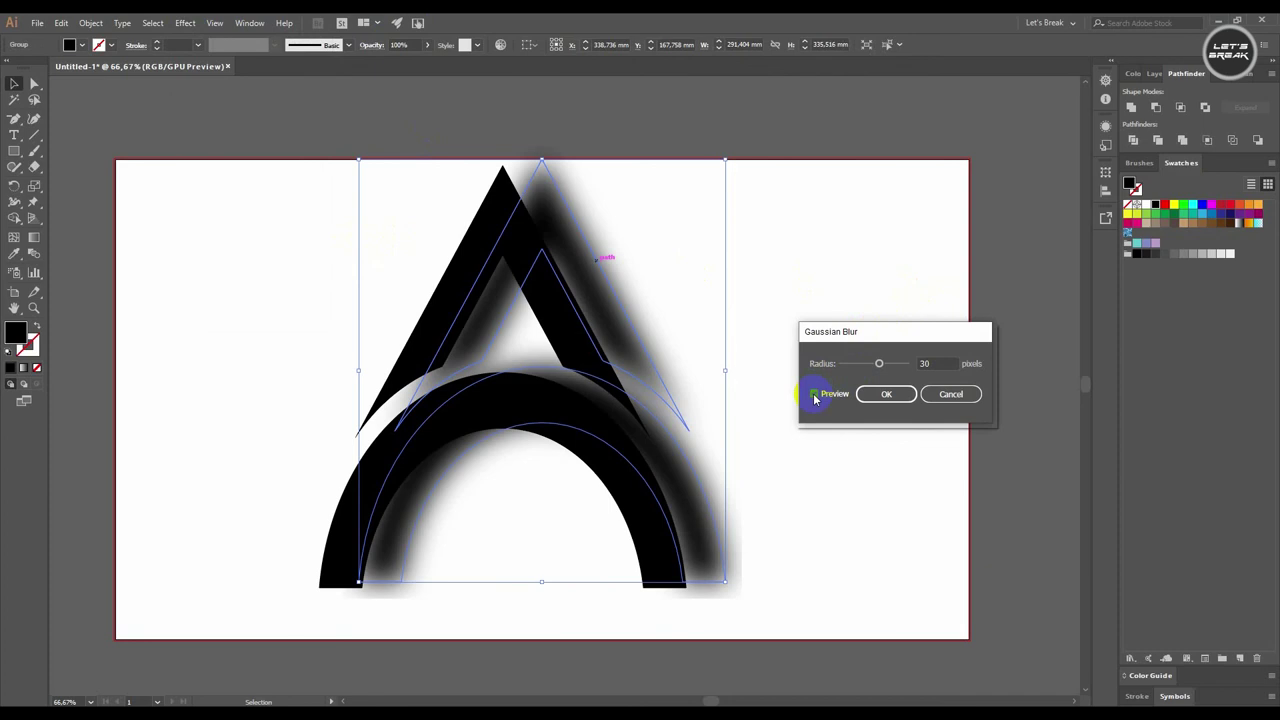
left_click_drag(881, 364, 885, 369)
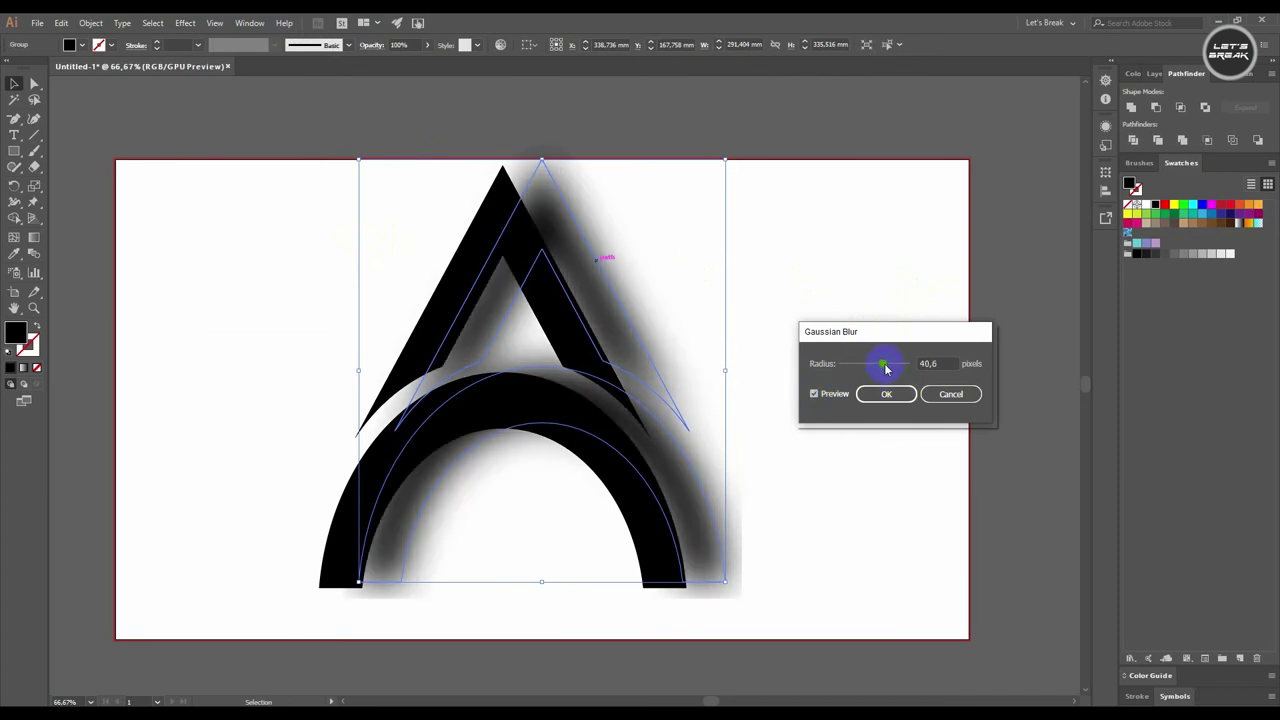
left_click(886, 394)
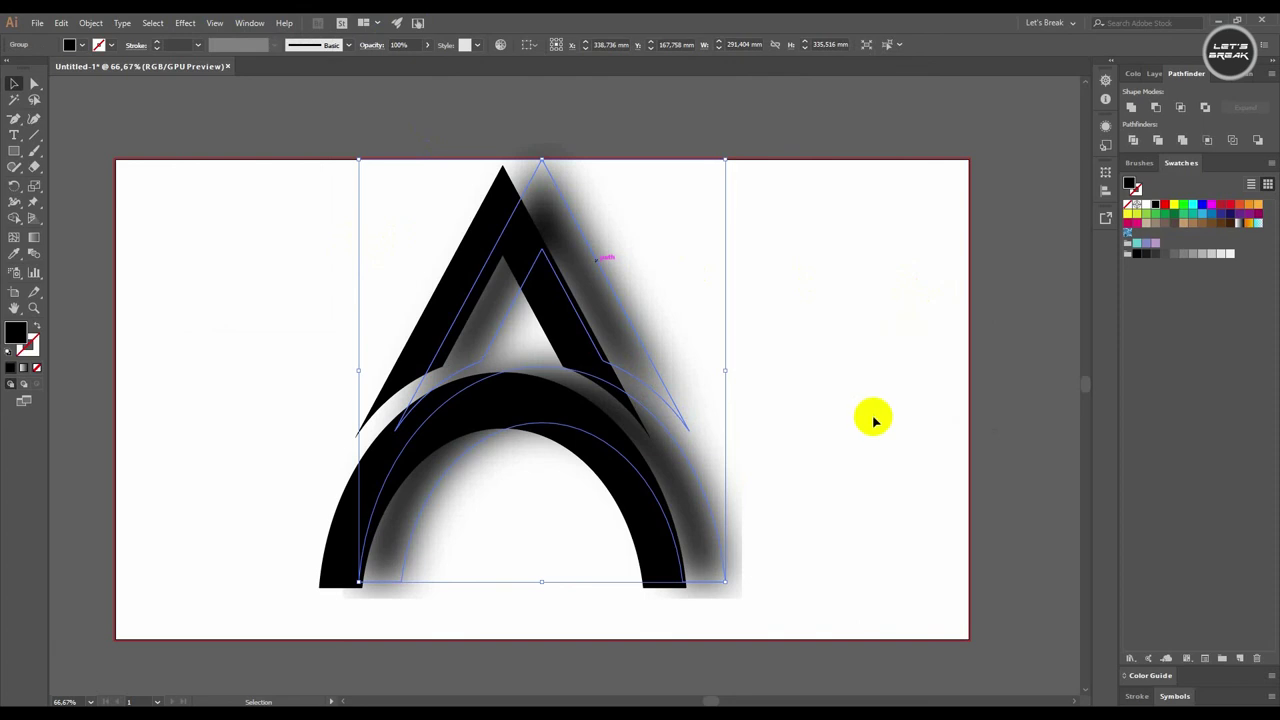
Step: Move the sharp logo right of its shadow, then scale both down from the top-left corner
left_click(866, 419)
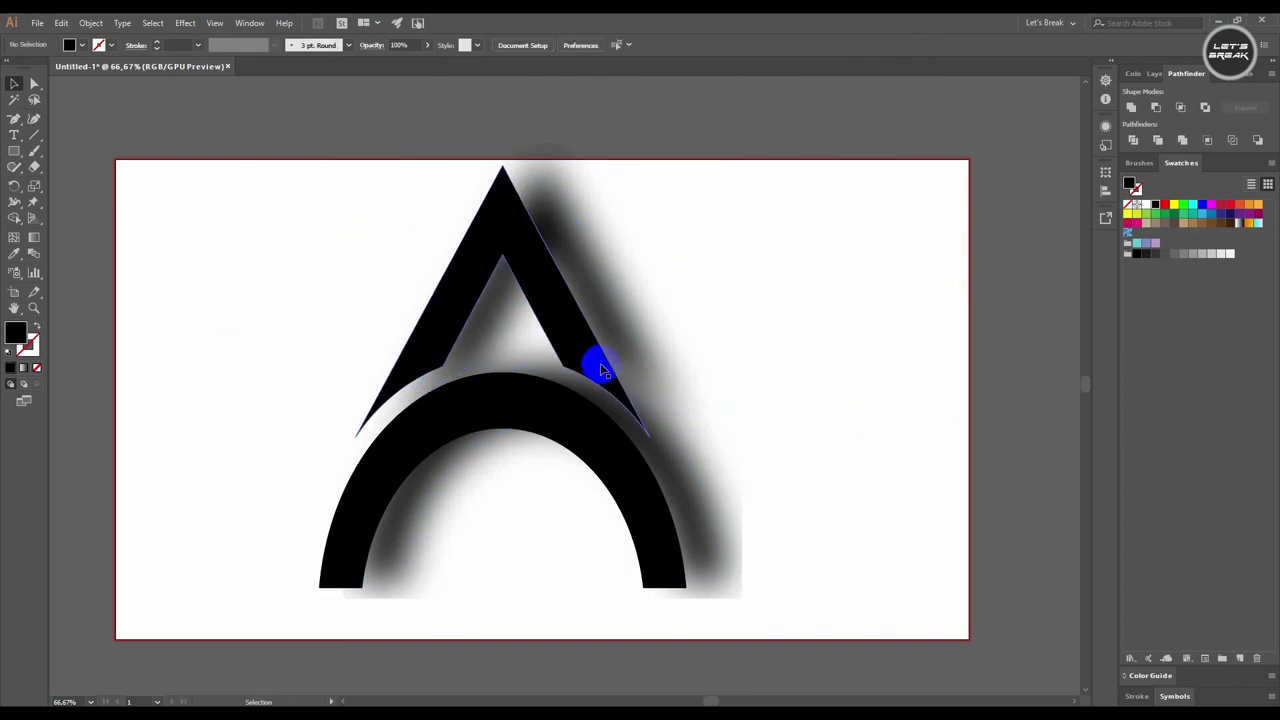
left_click_drag(610, 380, 681, 373)
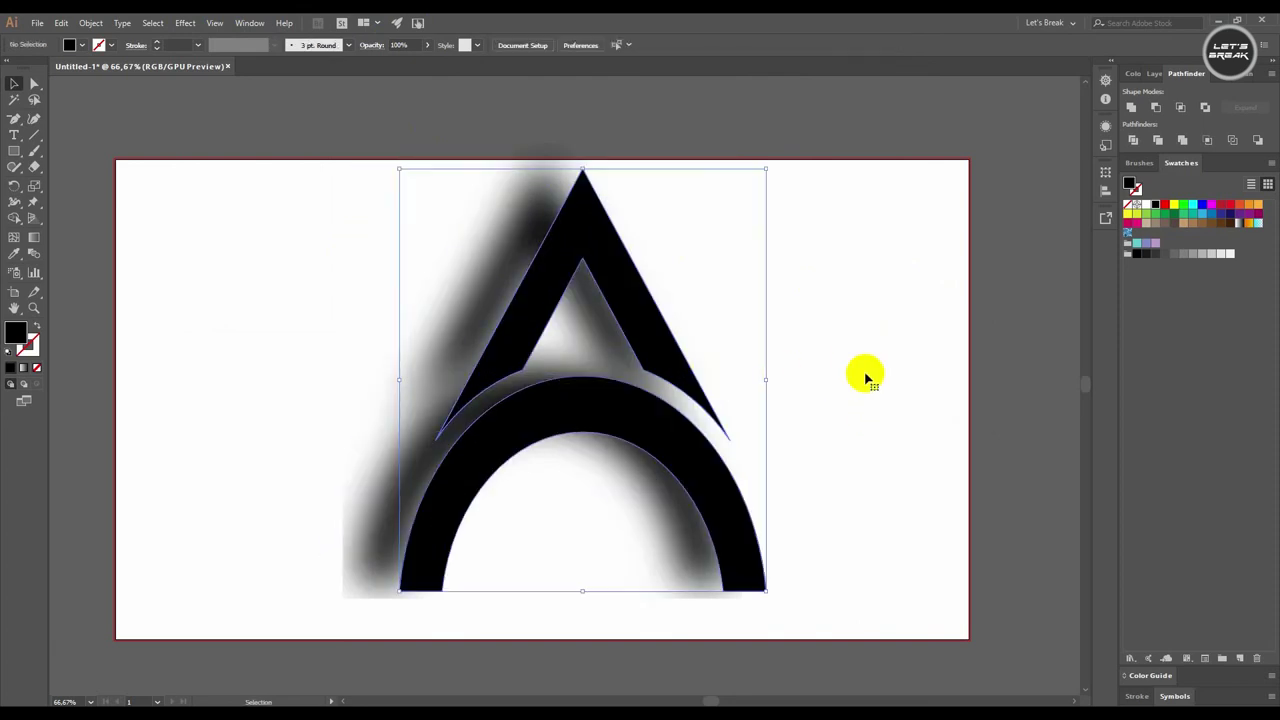
key("ctrl+h")
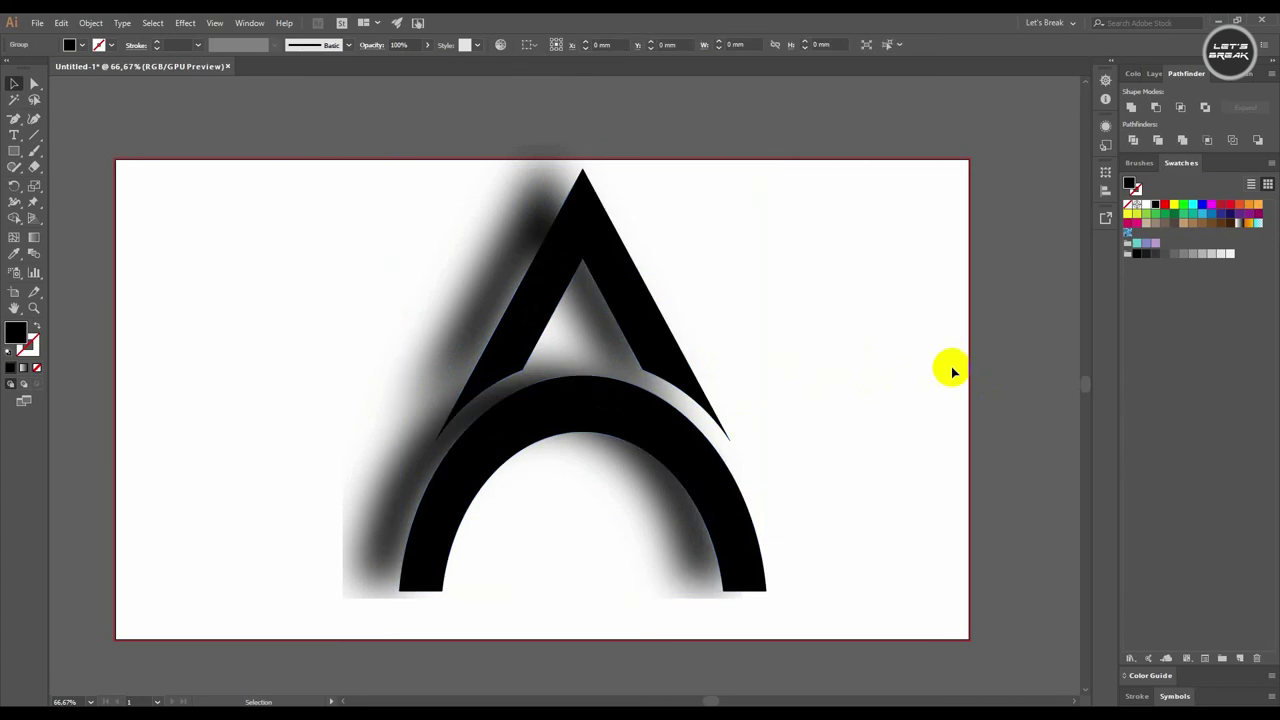
left_click_drag(843, 271, 294, 517)
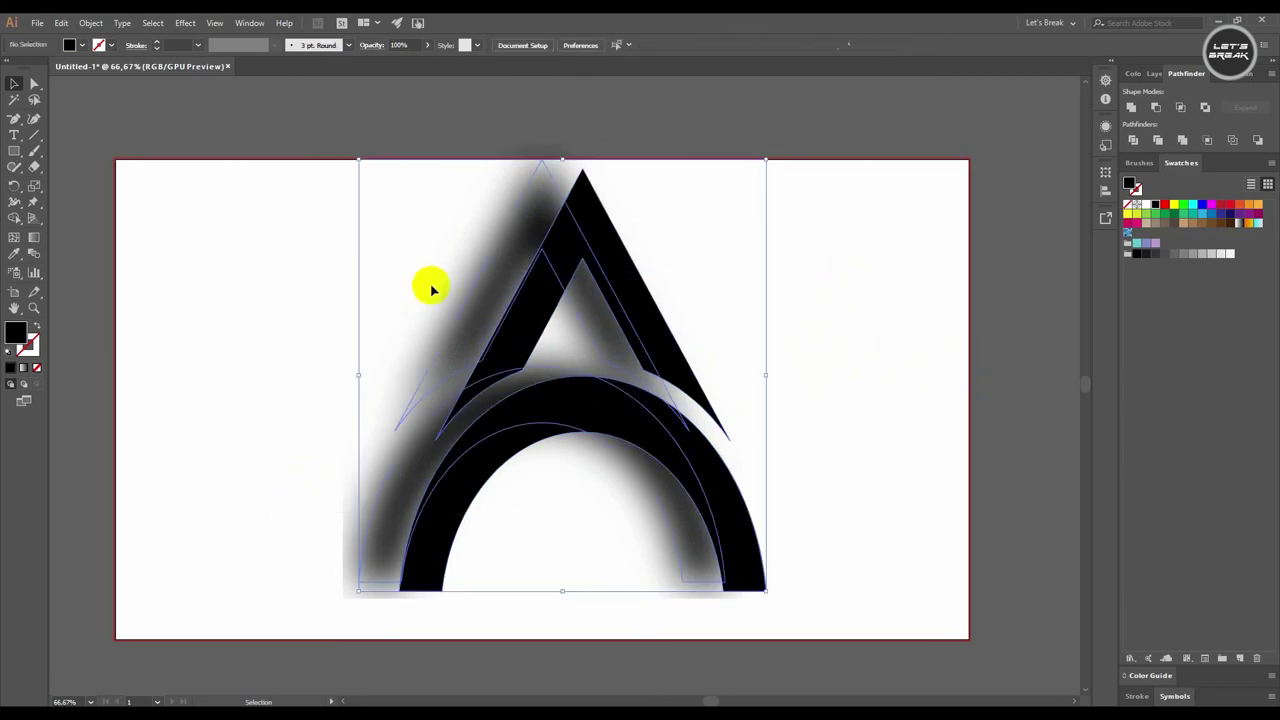
left_click_drag(358, 159, 380, 191)
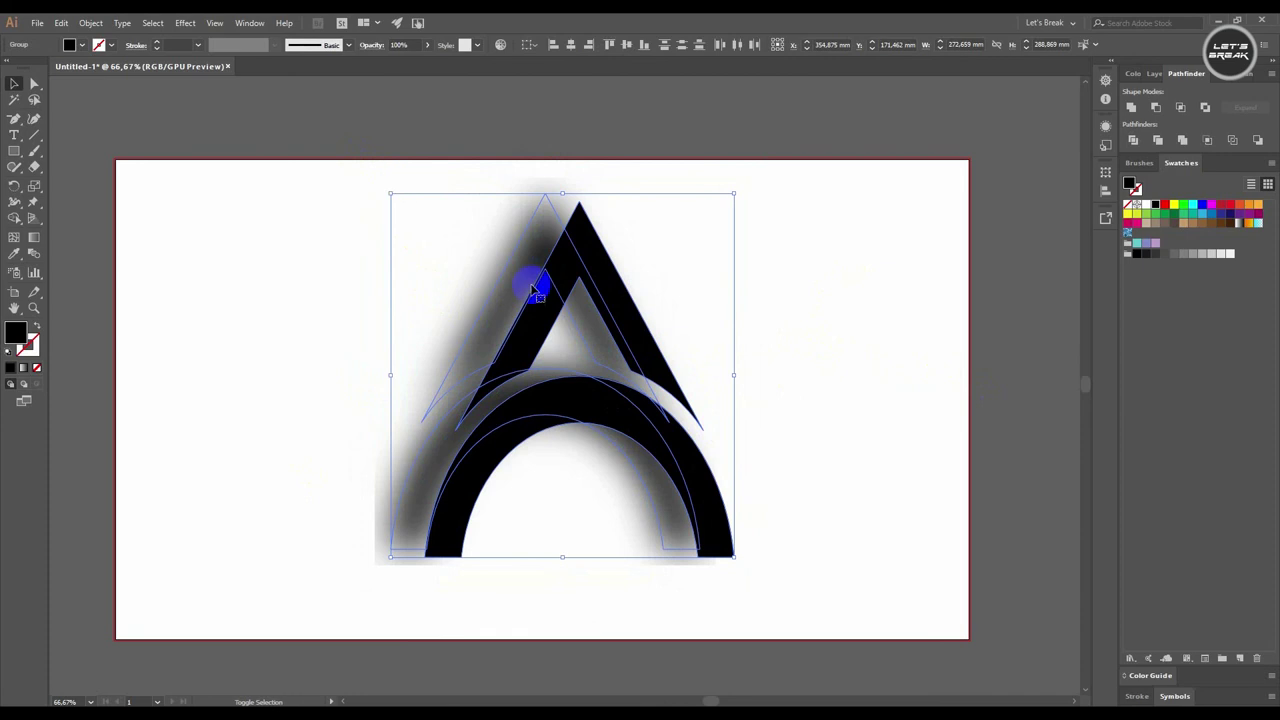
key("ctrl+h")
left_click(933, 338)
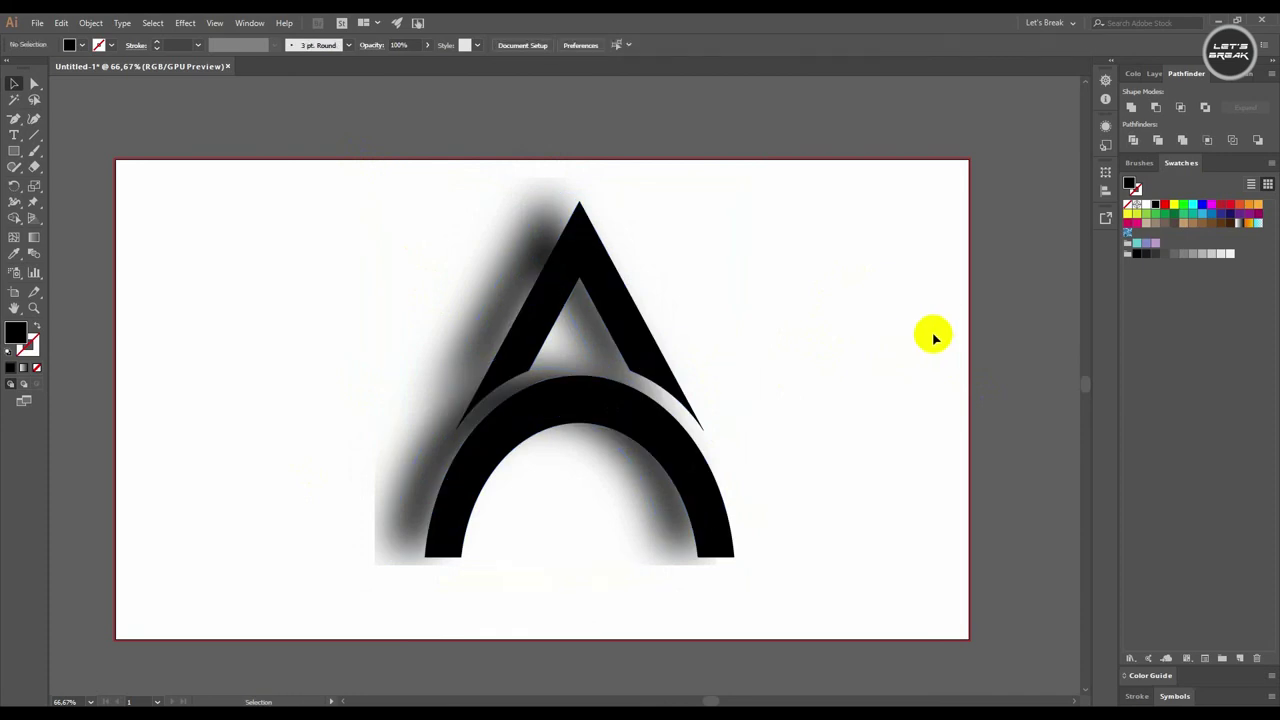
Step: Draw a 678.333 × 381 mm rectangle filling the whole artboard, then open the Swatches menu
left_click(17, 155)
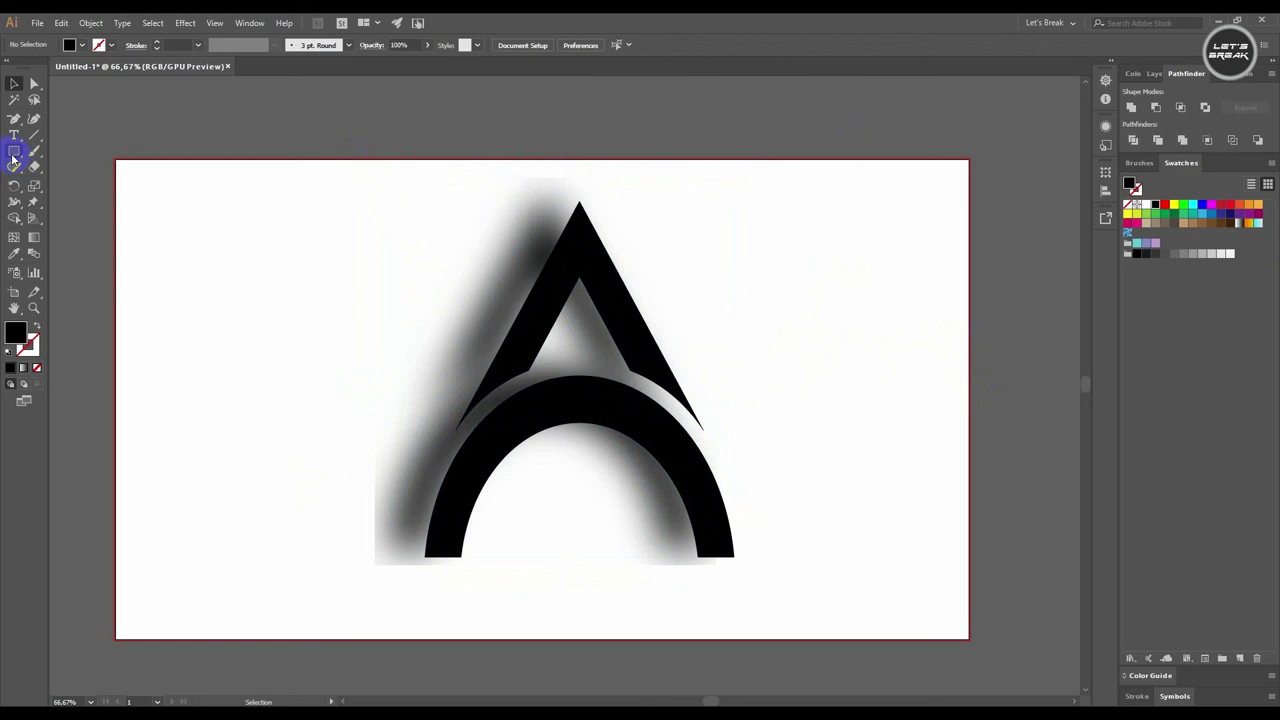
left_click(79, 150)
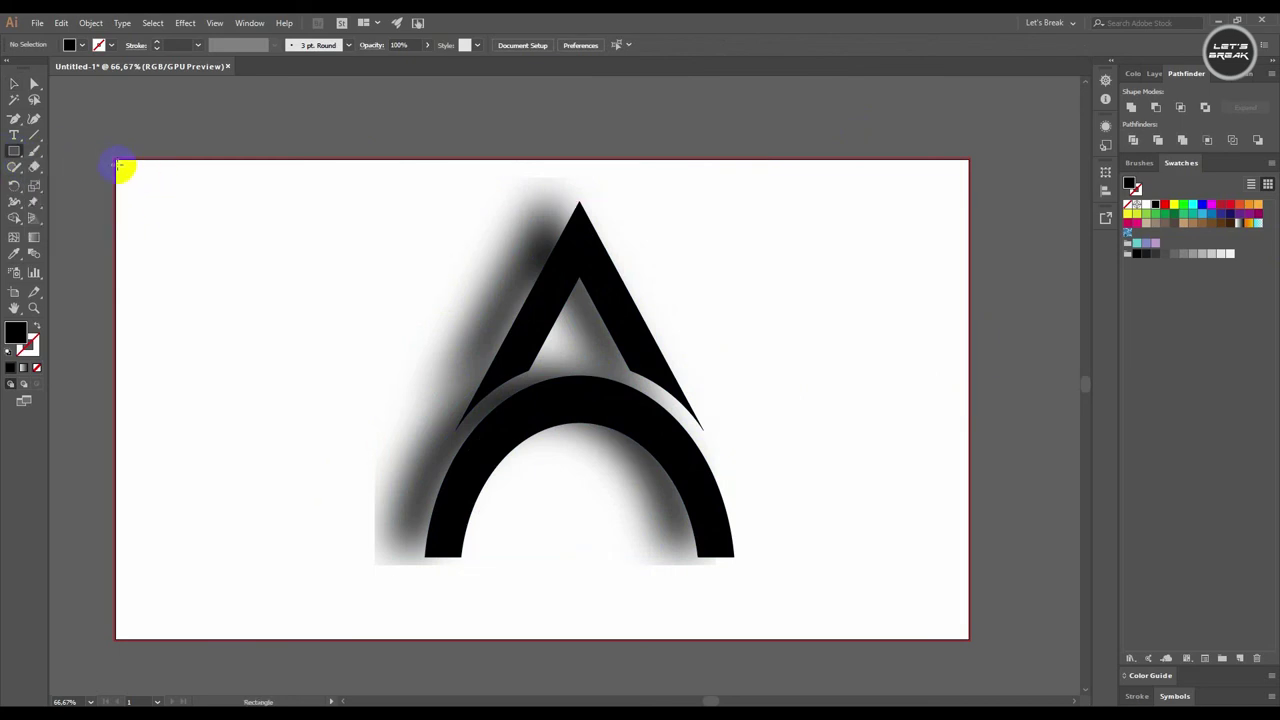
left_click_drag(116, 160, 968, 638)
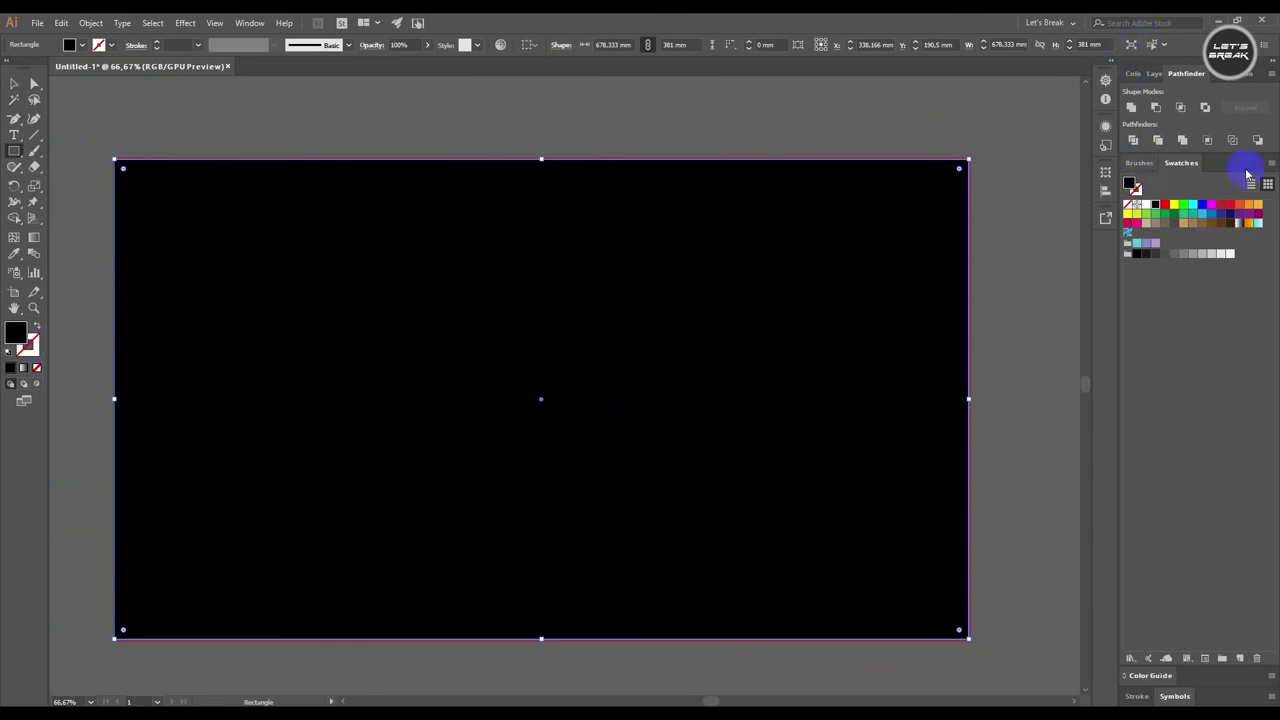
left_click(1269, 167)
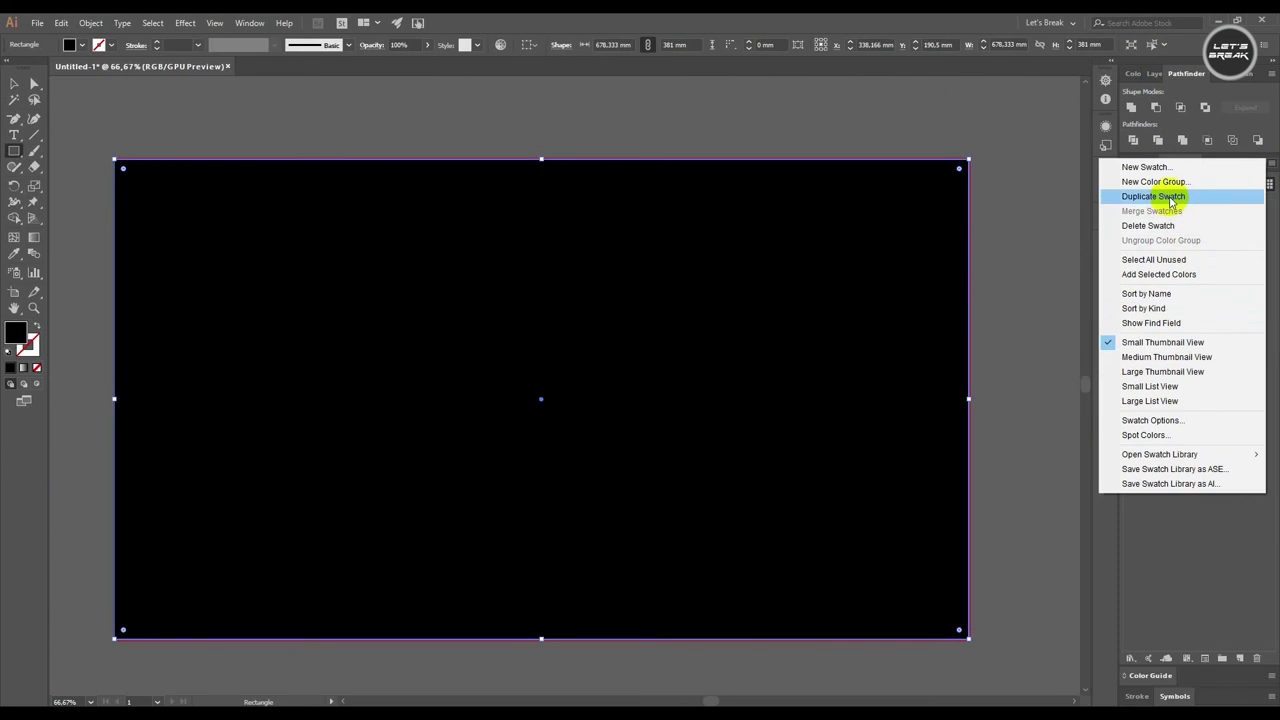
Step: Inspect the Black swatch's options unchanged and toggle swatches between list and thumbnail view
left_click(1177, 422)
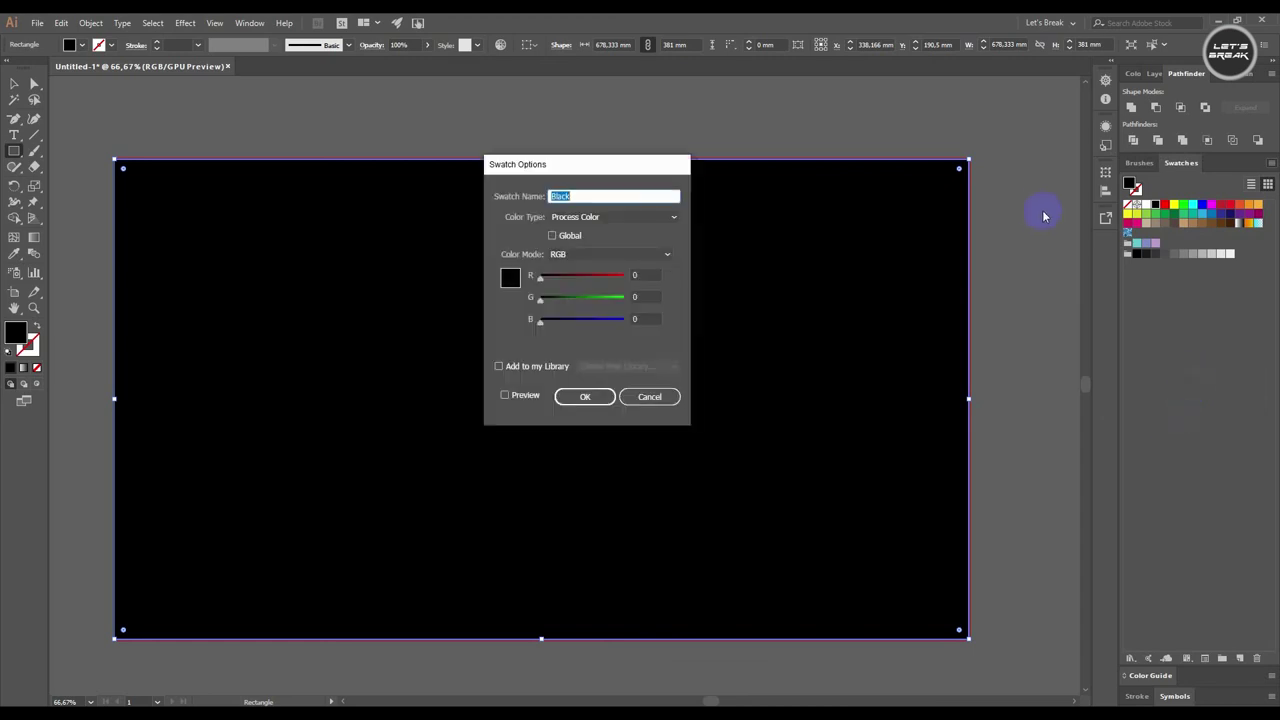
left_click(649, 396)
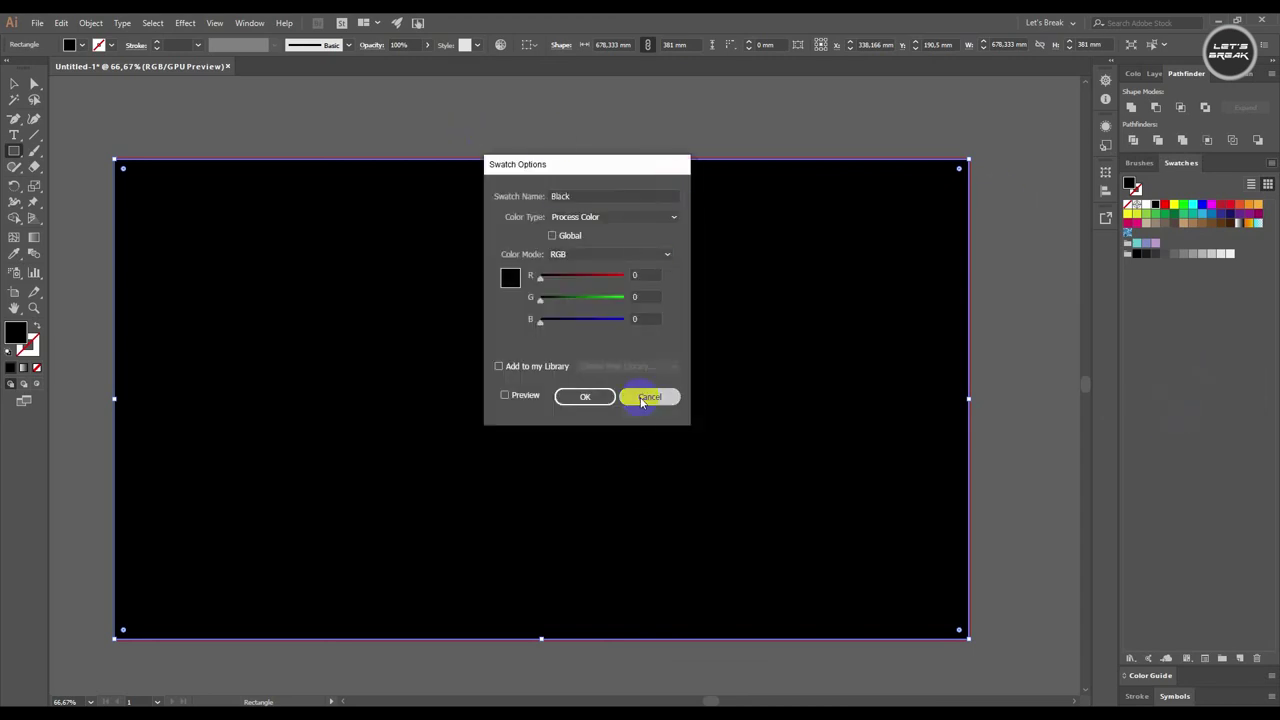
left_click(1251, 185)
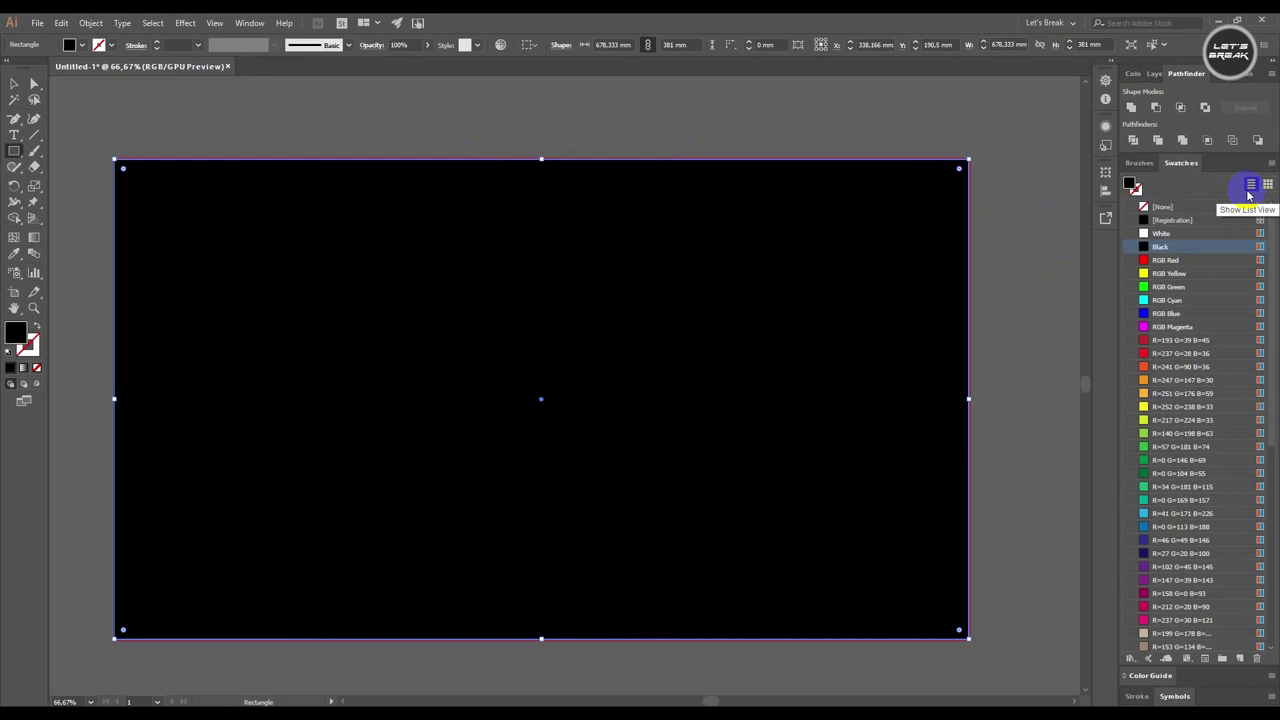
left_click(1267, 185)
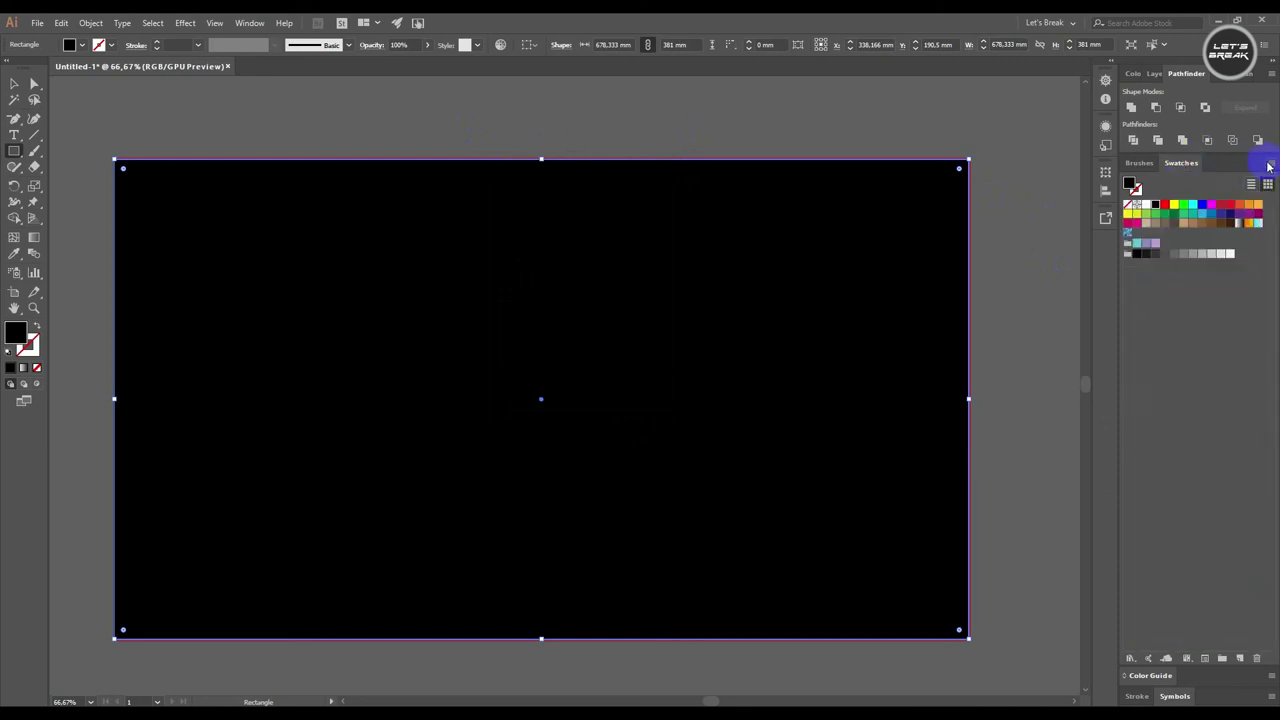
Step: Preview the New Swatch dialog without saving, then bring up the Nature swatch libraries
left_click(1266, 167)
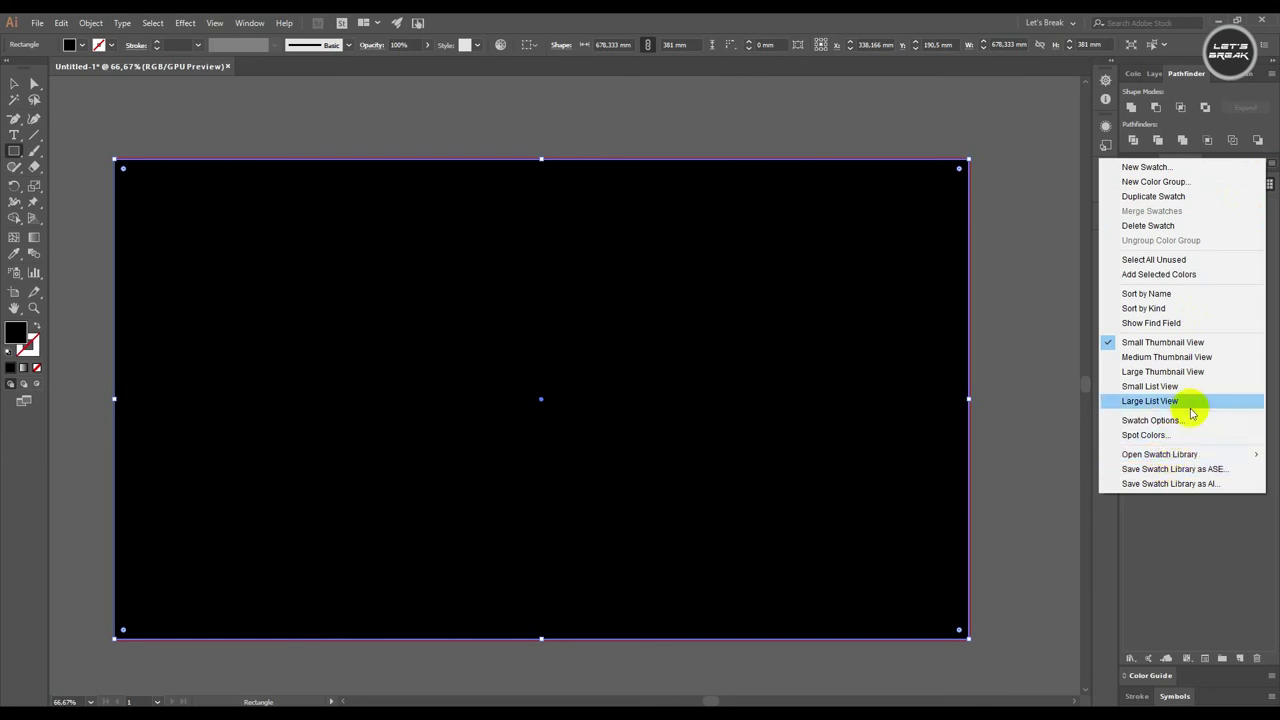
left_click(1166, 168)
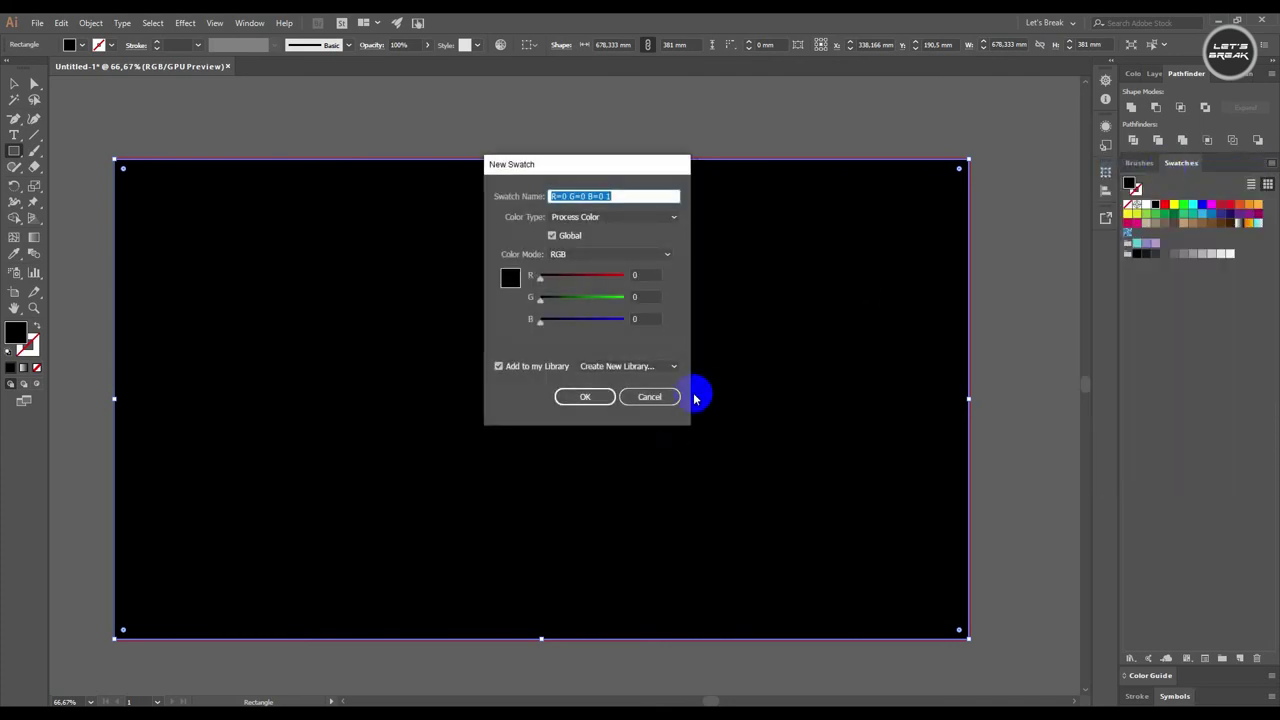
left_click(663, 399)
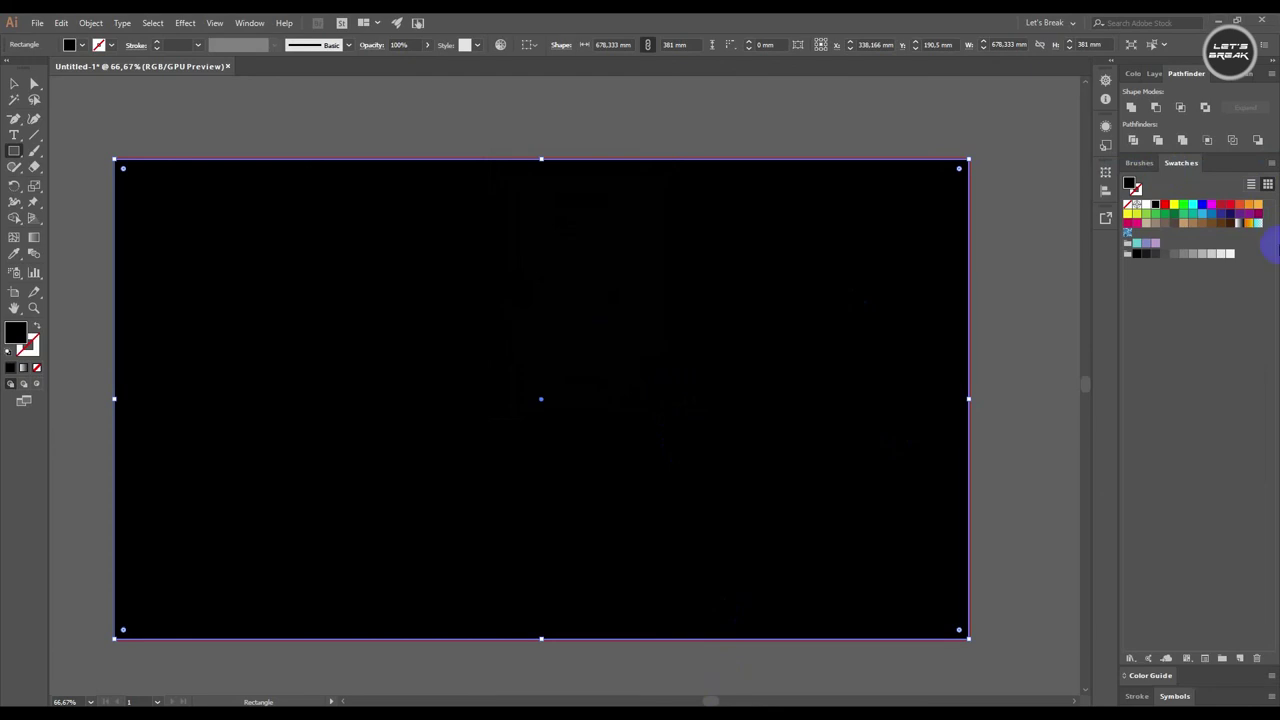
left_click(1271, 165)
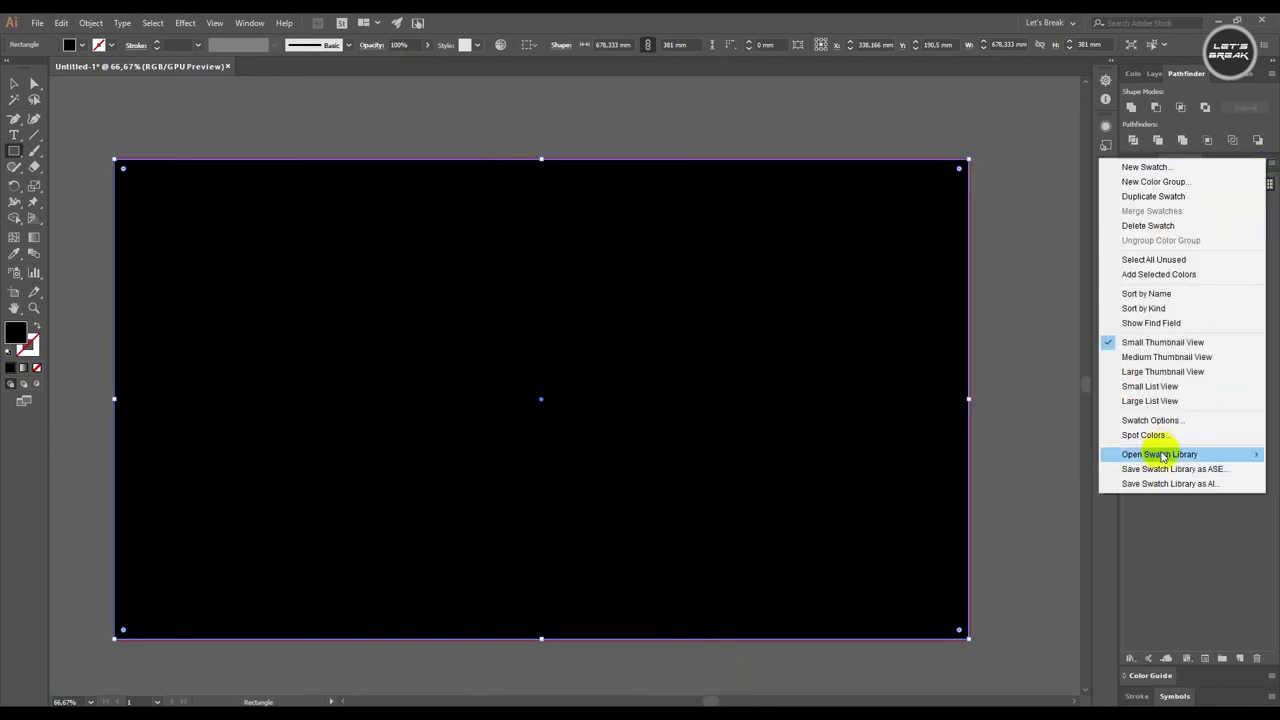
mouse_move(1160, 454)
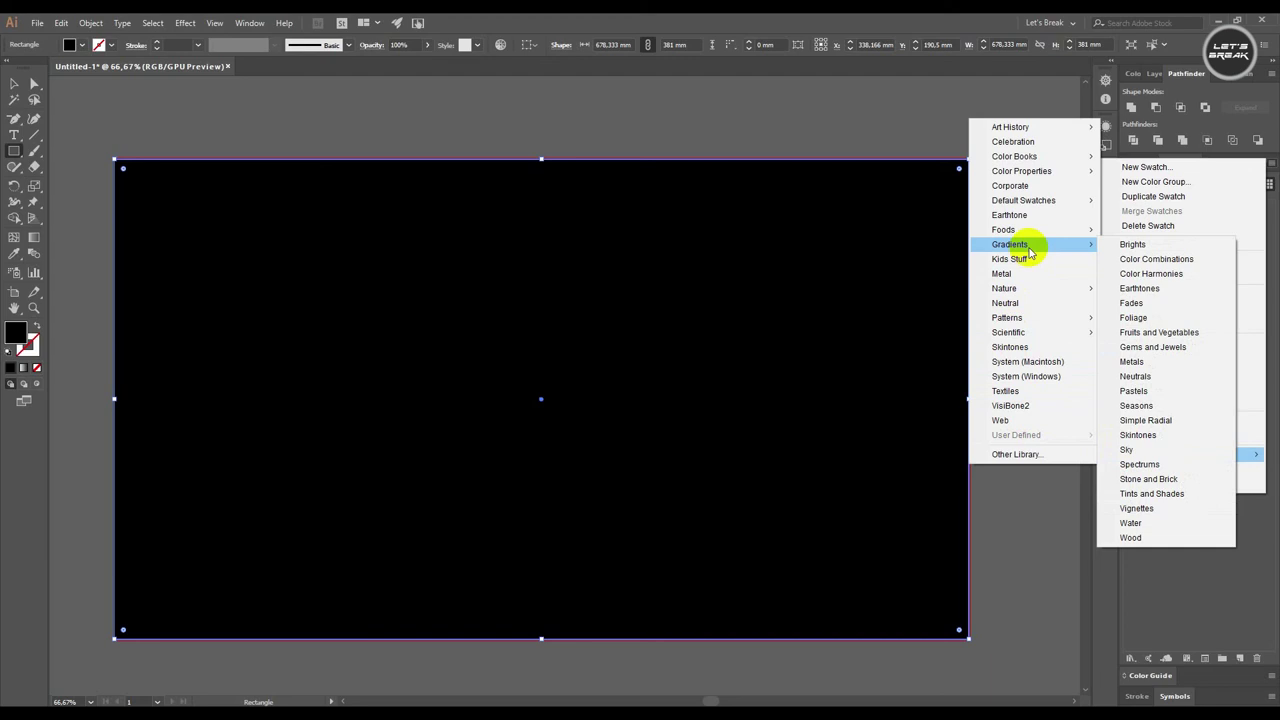
mouse_move(1004, 288)
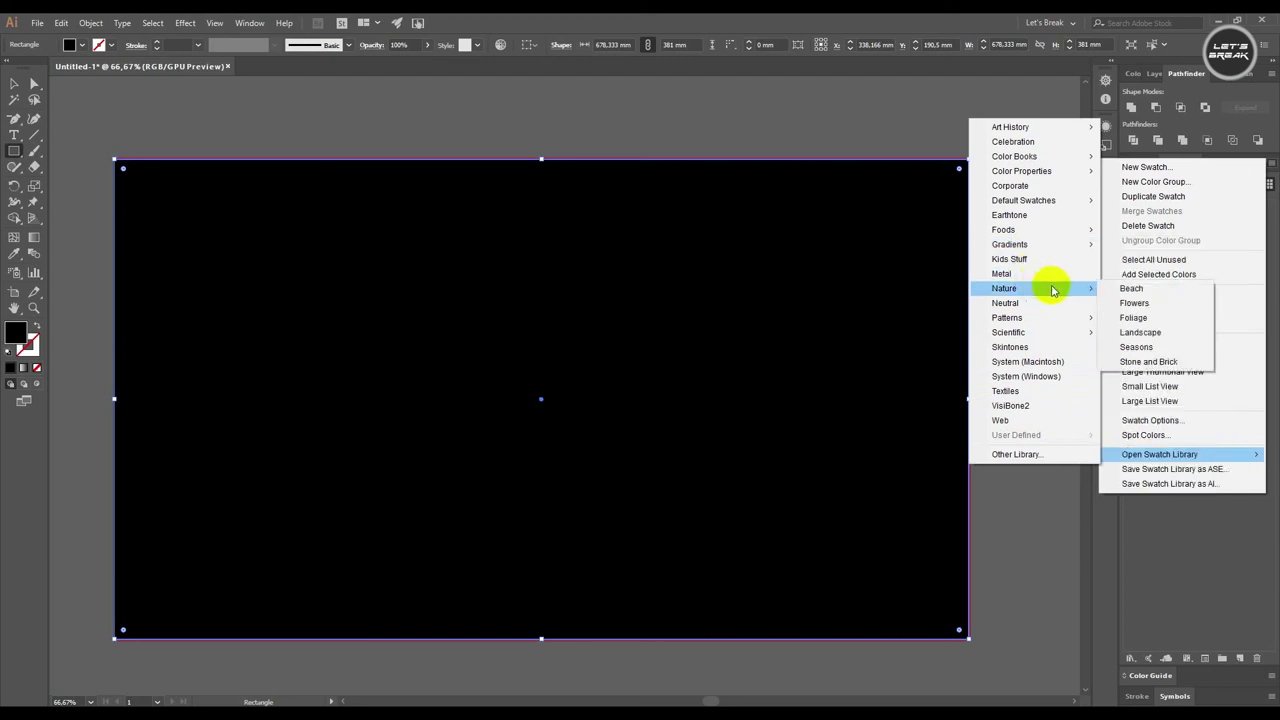
Step: Dock the Beach swatch library and send the backdrop rectangle behind the A logo
left_click(1150, 290)
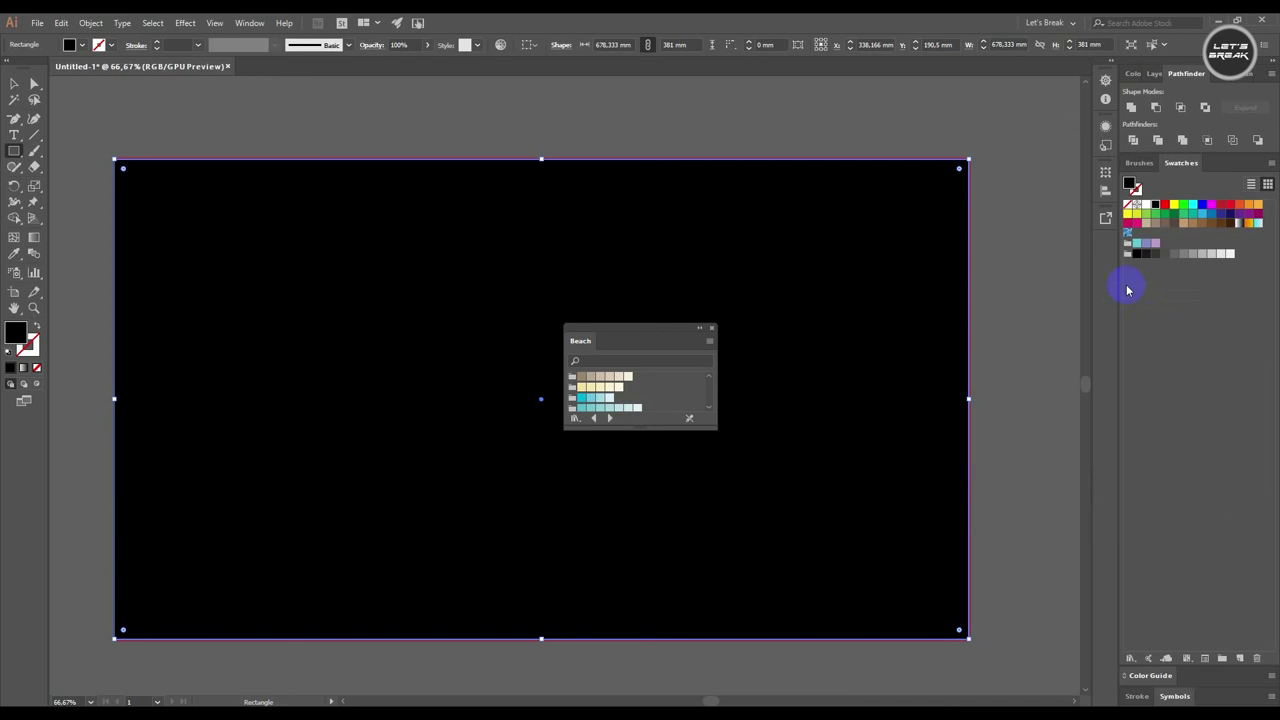
left_click_drag(659, 337, 1221, 297)
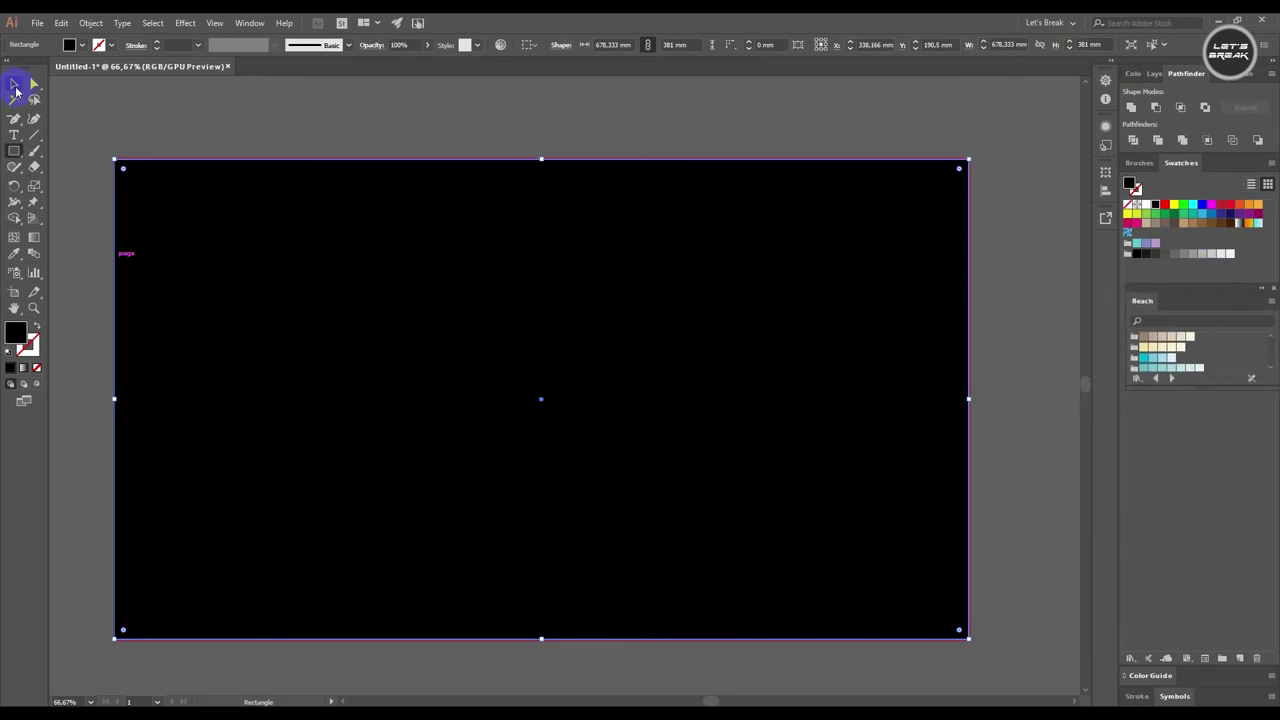
left_click(14, 83)
left_click_drag(408, 240, 812, 262)
right_click(810, 262)
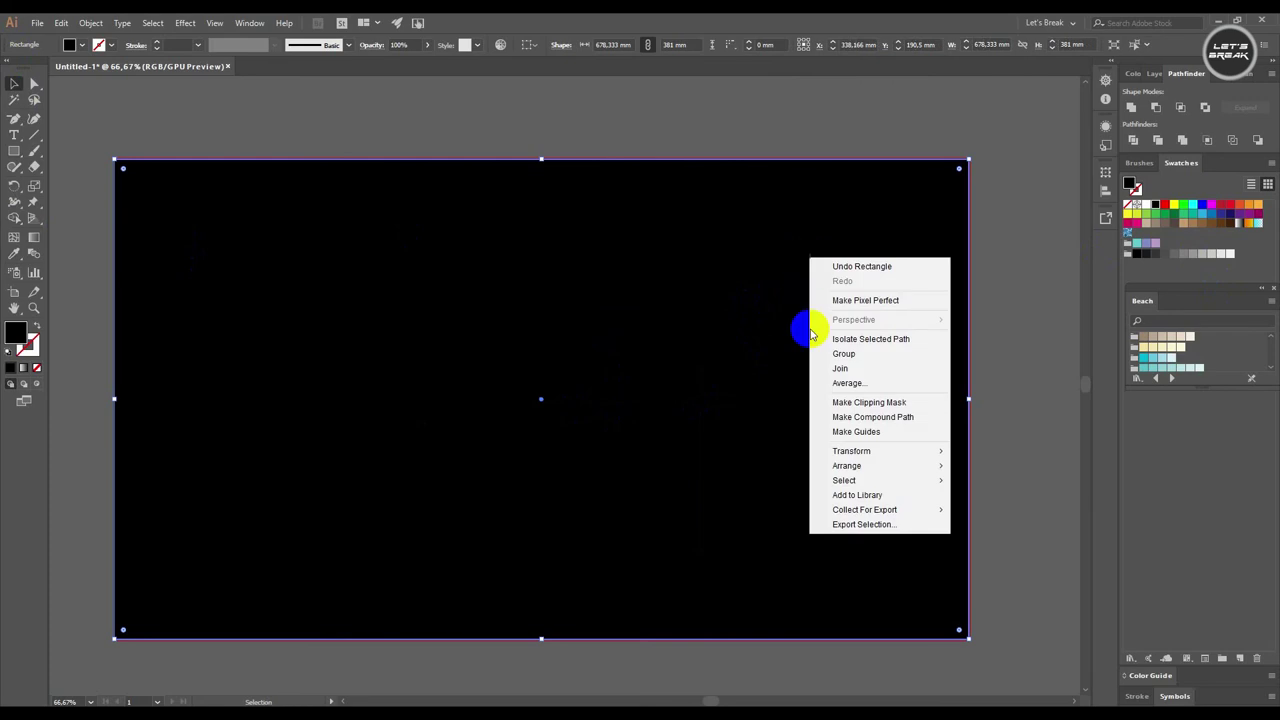
mouse_move(846, 466)
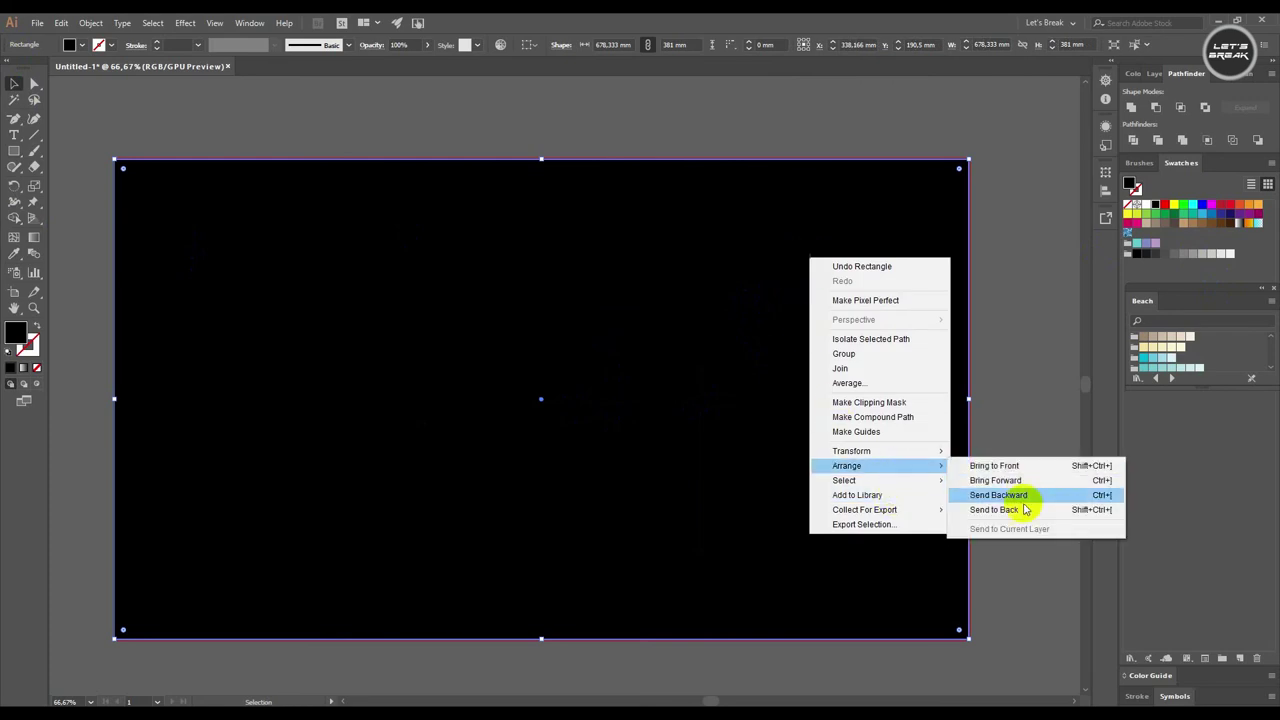
left_click(1025, 514)
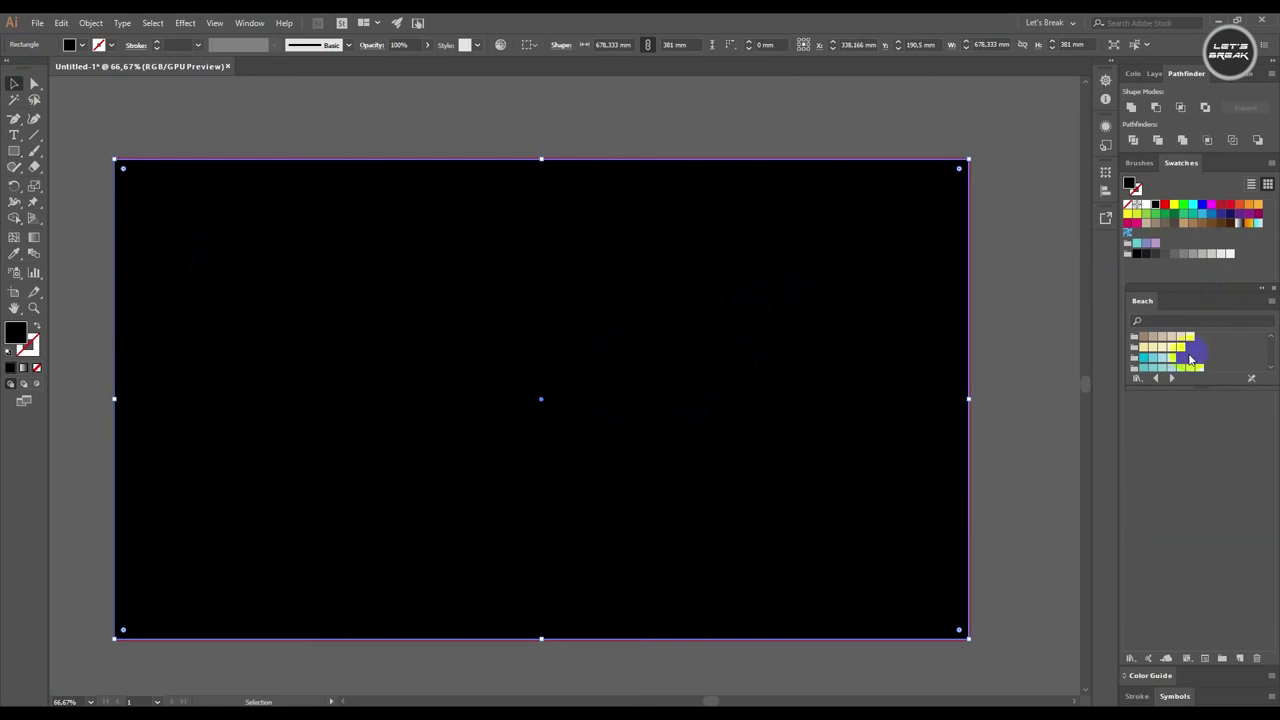
Step: Fill the backdrop with the cyan Beach swatch C=75 M=0 Y=15 K=0
left_click(1168, 377)
left_click(1162, 365)
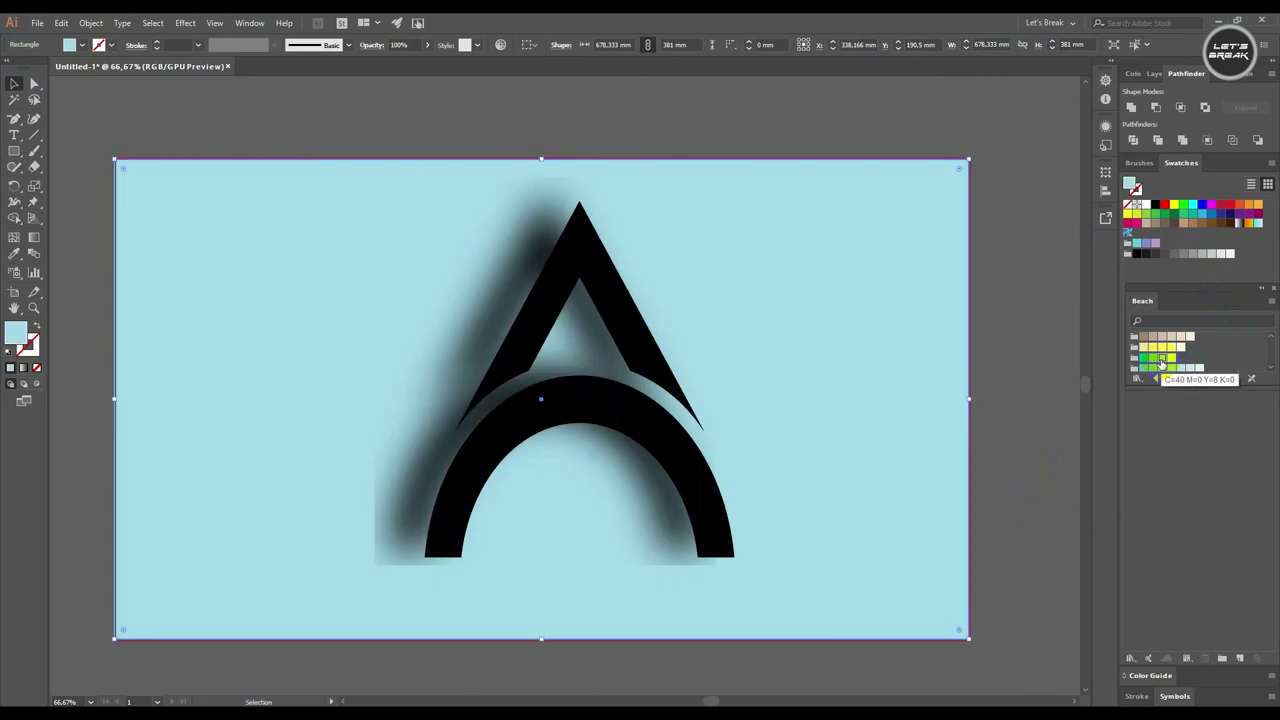
left_click(1180, 447)
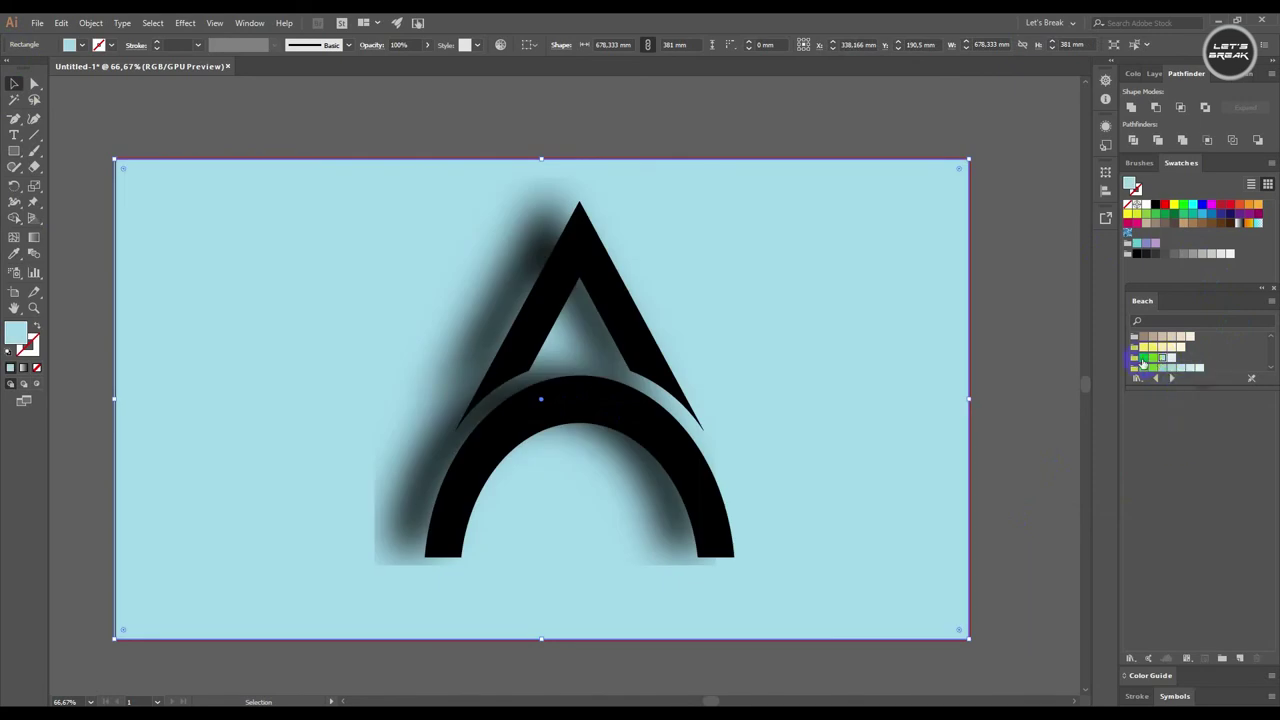
left_click(1143, 365)
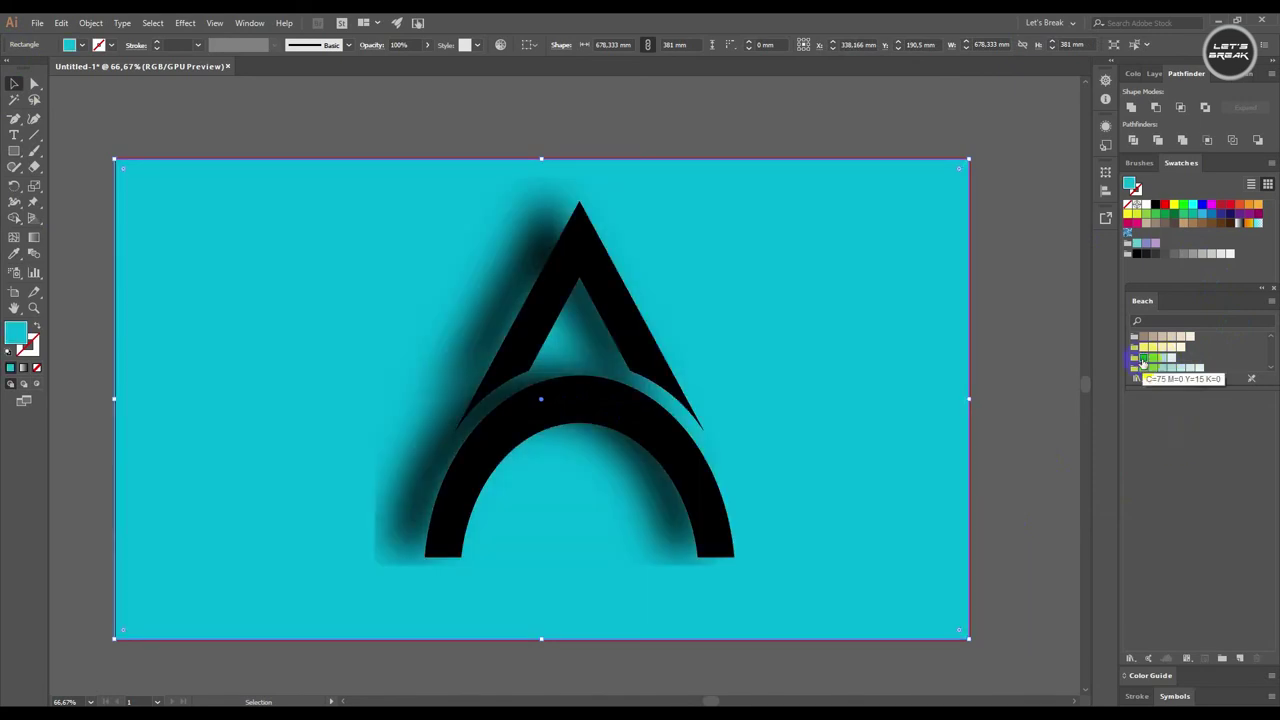
Step: Apply the Metals library's Brass Radial gradient to the backdrop rectangle and deselect it
left_click(1229, 78)
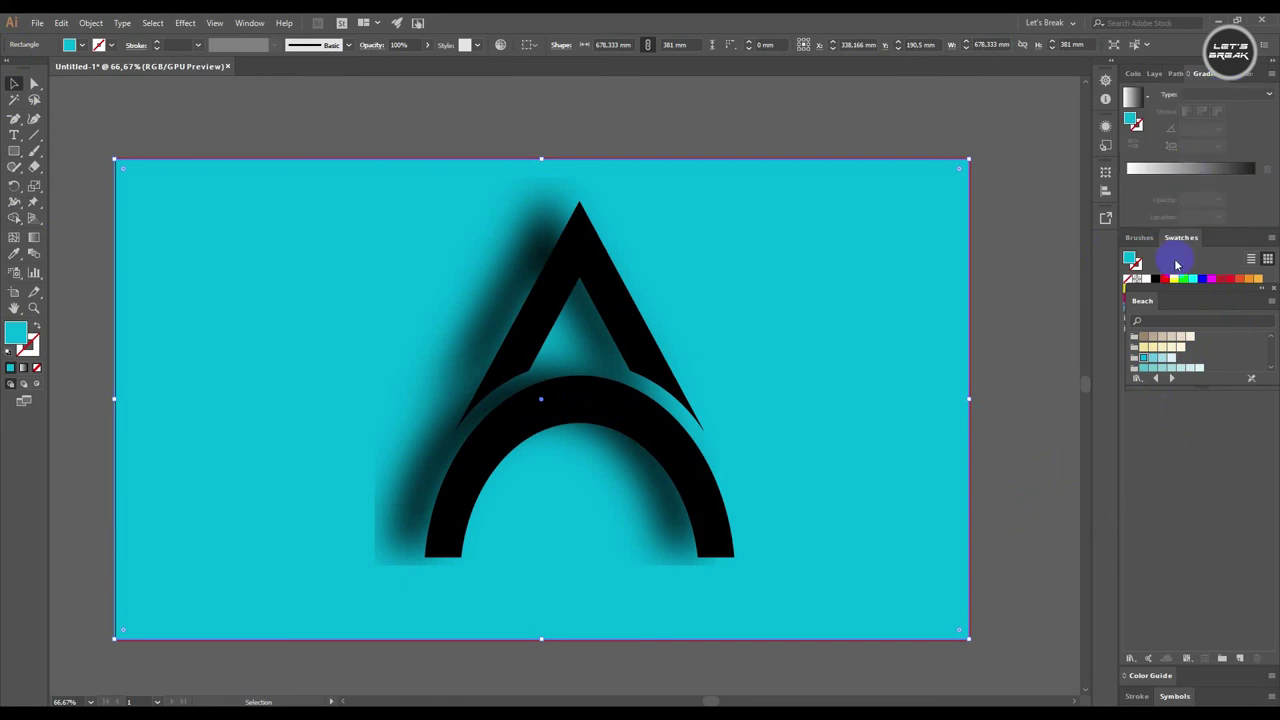
left_click(1270, 237)
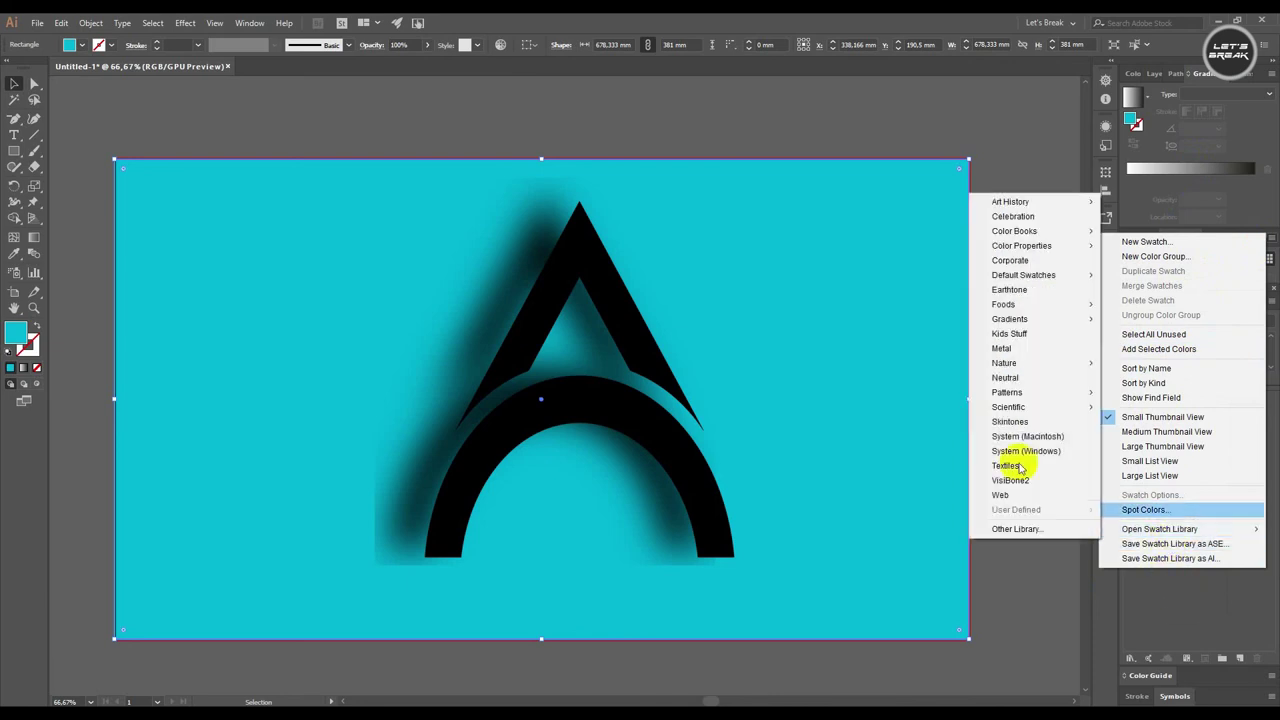
mouse_move(1180, 528)
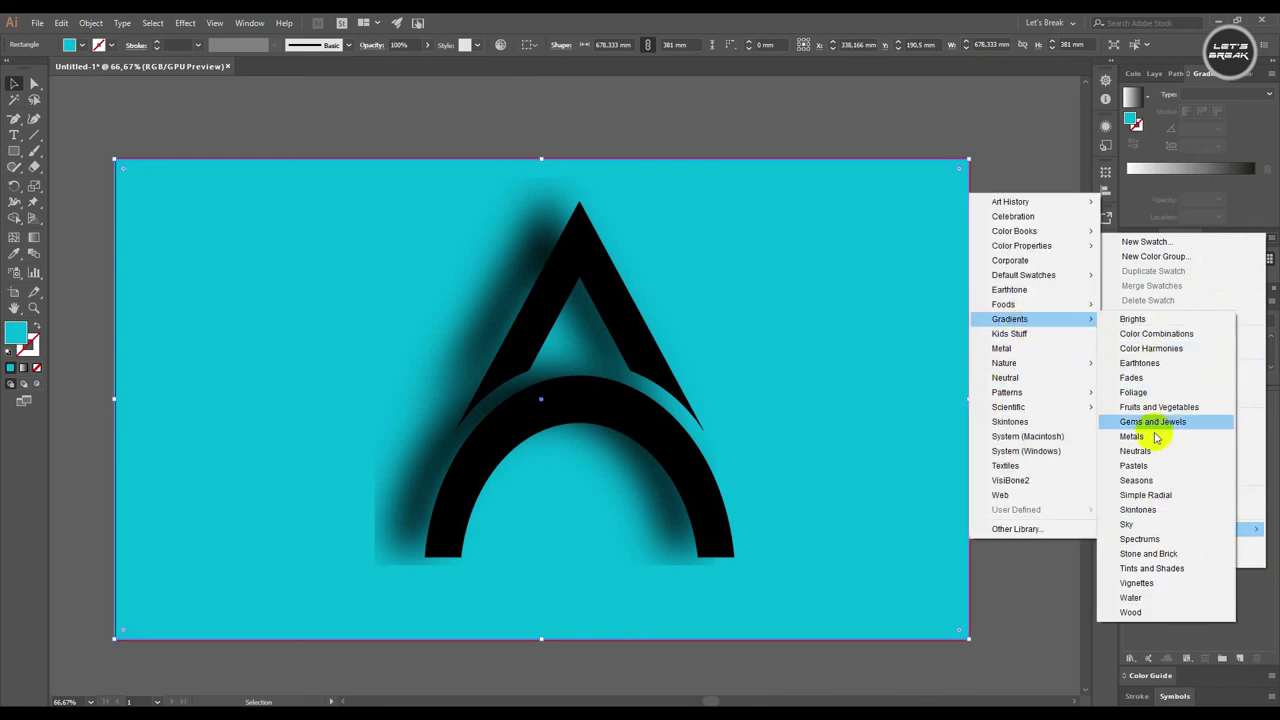
mouse_move(1010, 319)
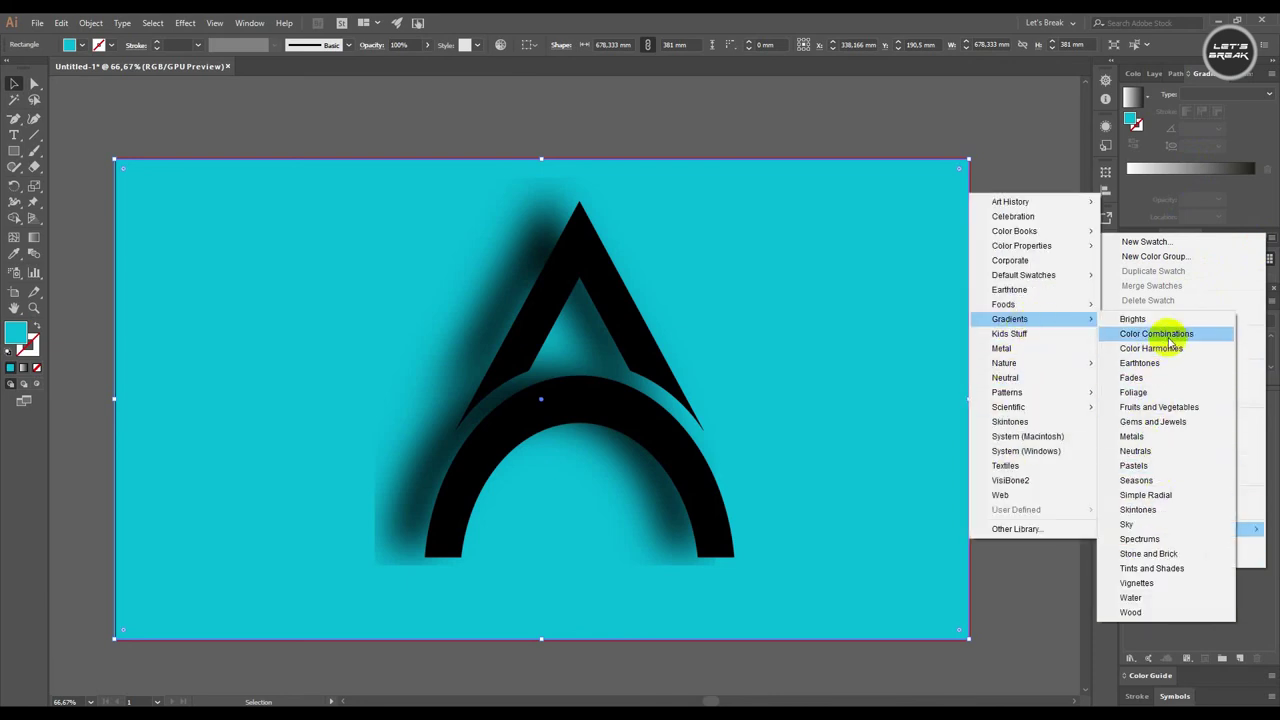
left_click(1165, 442)
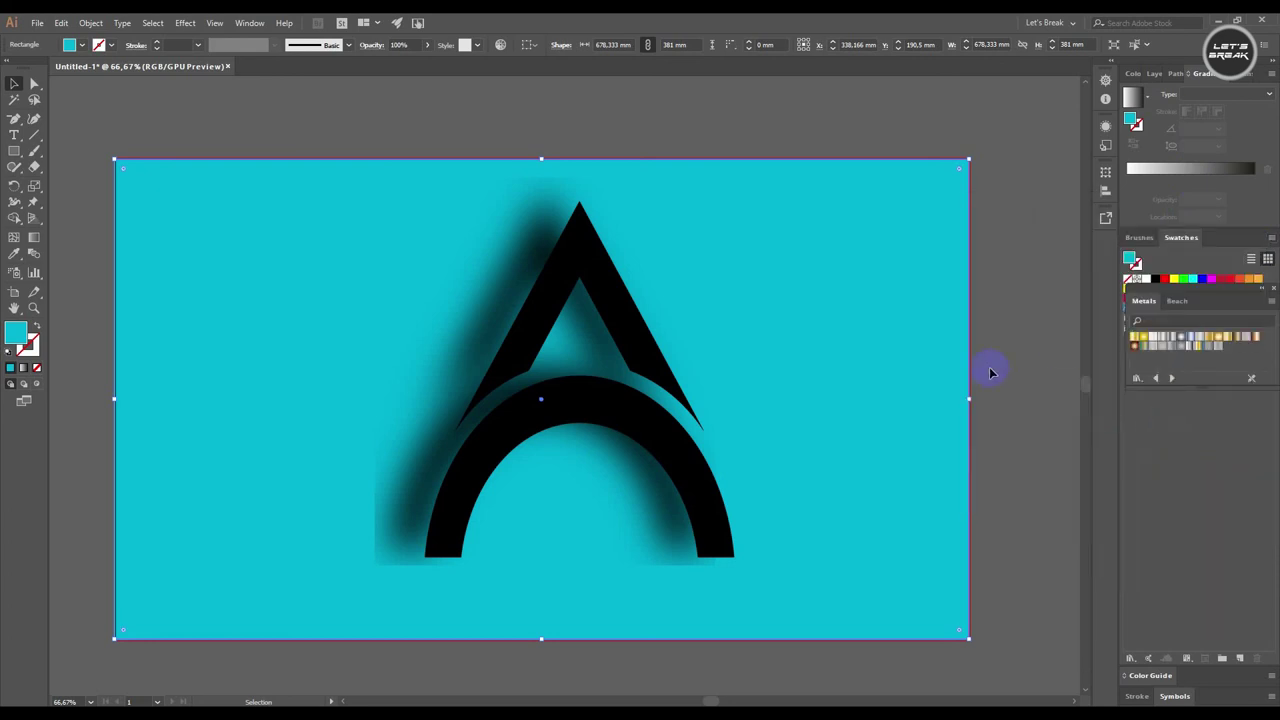
left_click(1220, 338)
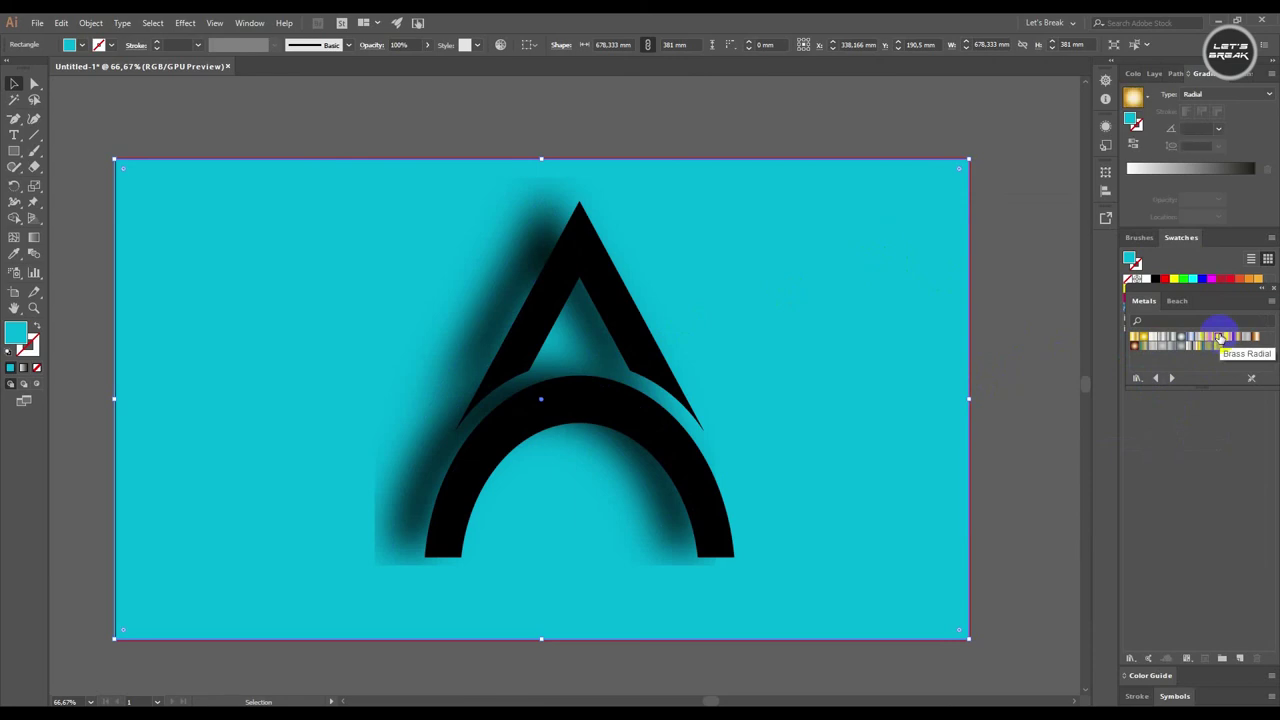
left_click(1220, 341)
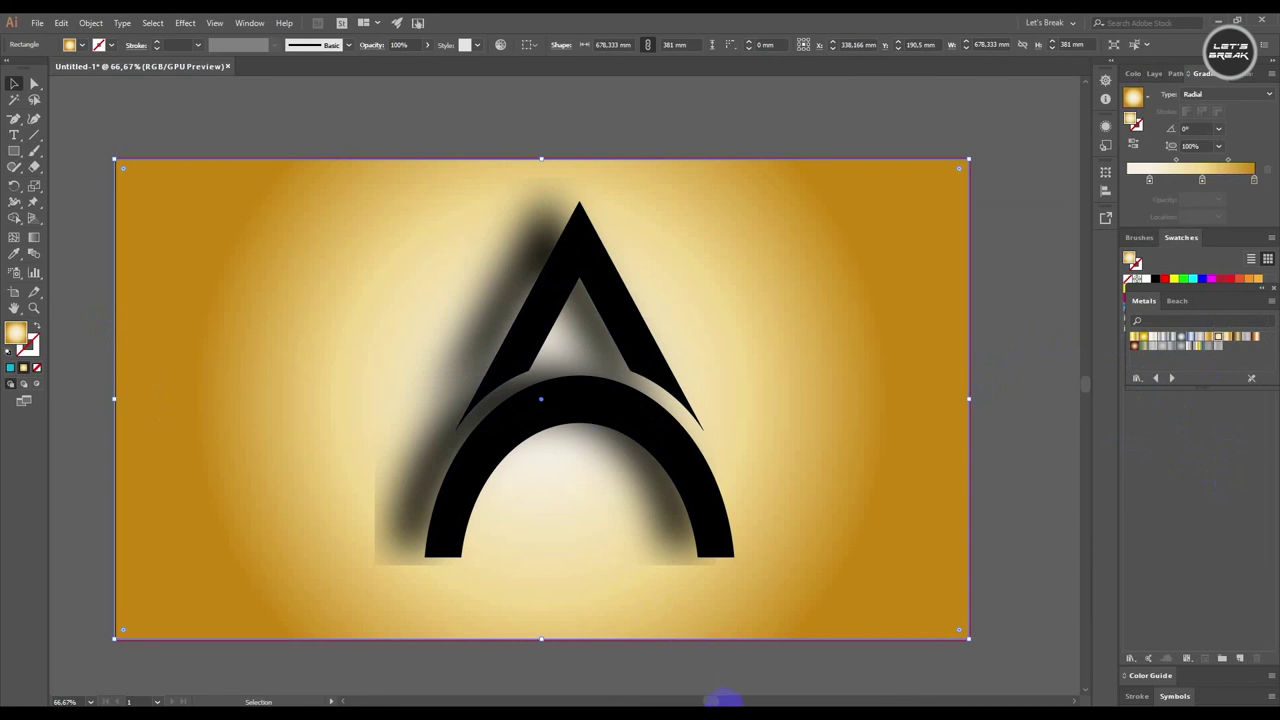
left_click(1000, 493)
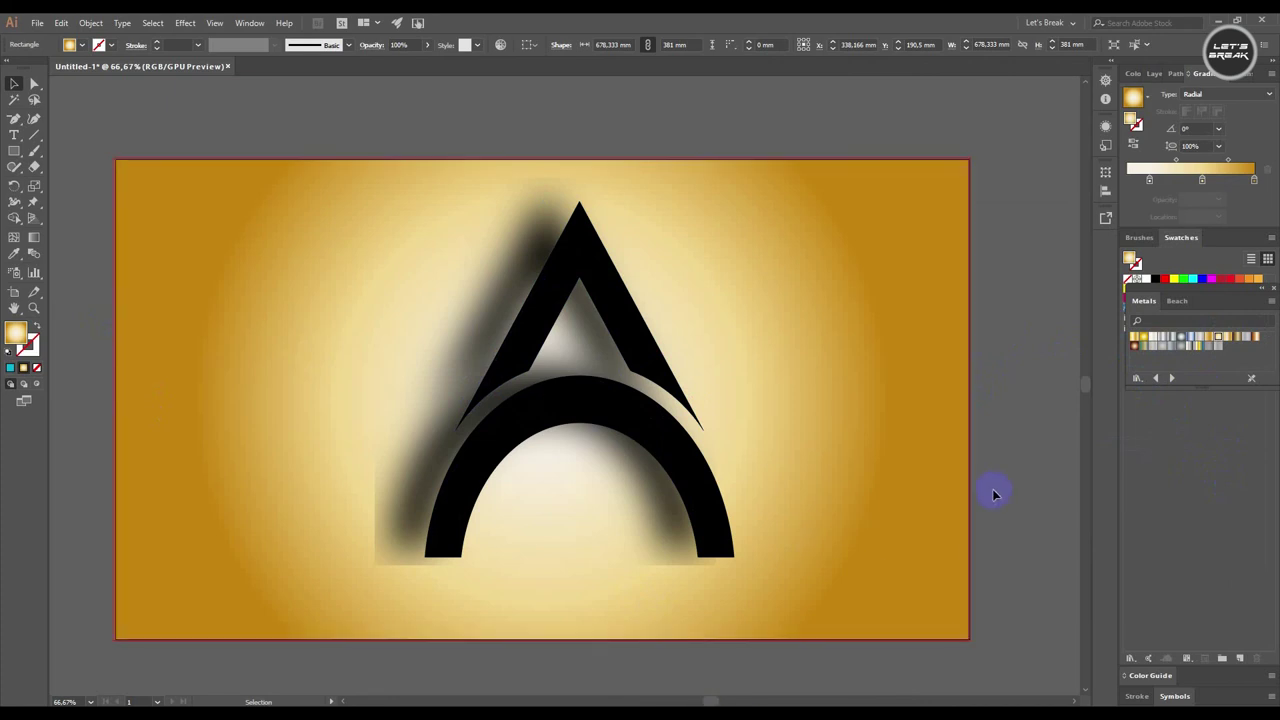